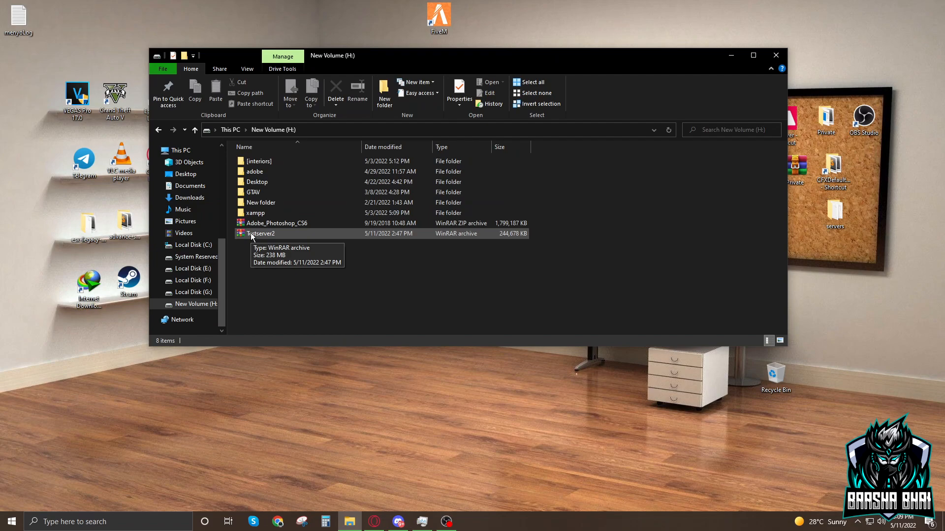
- Select the Testserver2 .rar archive on drive H: and bring up its file actions
left_click(252, 235)
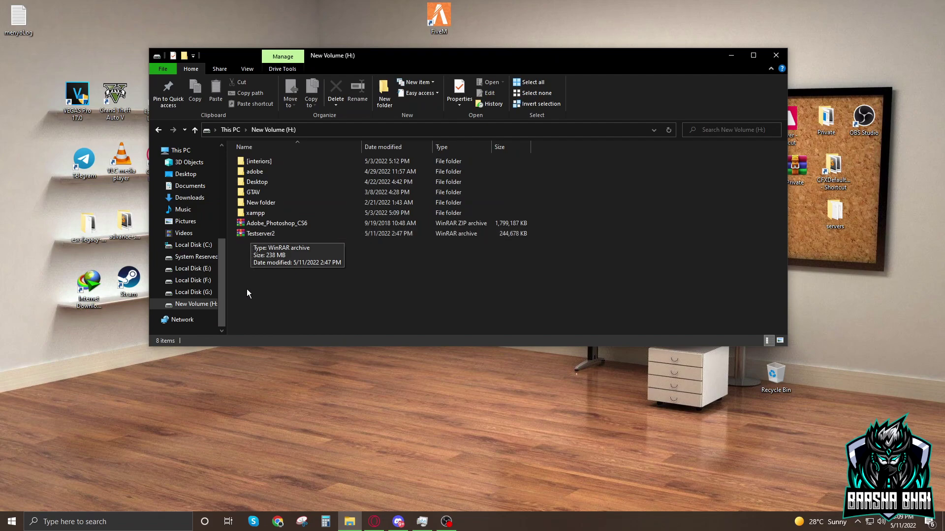
right_click(250, 235)
mouse_move(275, 352)
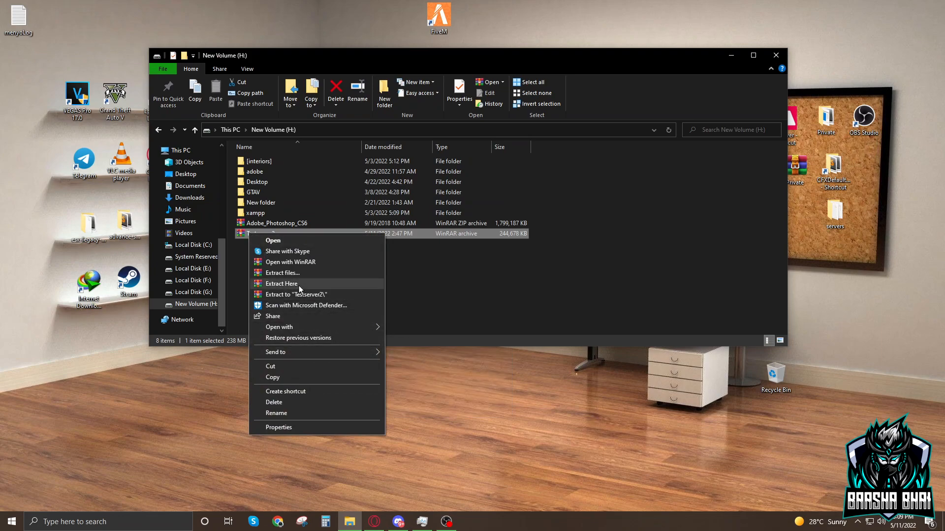
- Extract the archive here into a Testserver2 folder, then minimize File Explorer
left_click(312, 294)
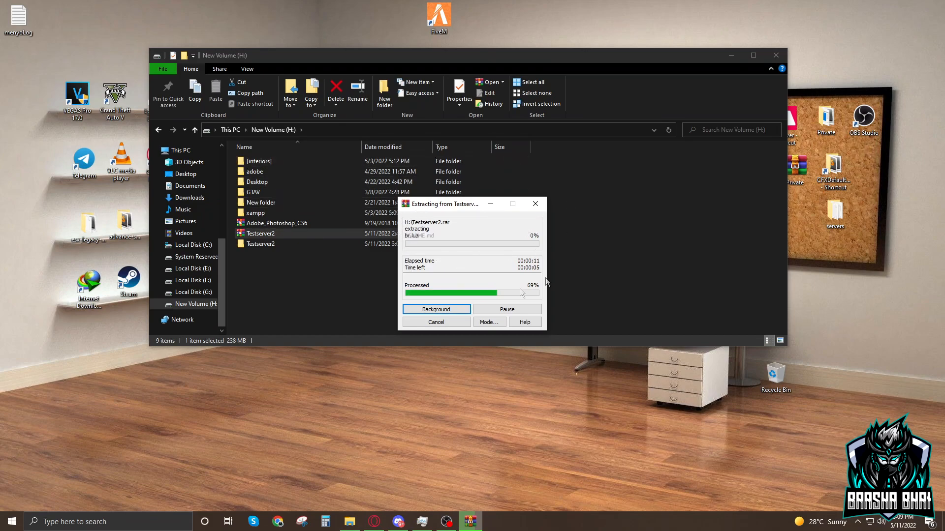
left_click_drag(456, 207, 459, 191)
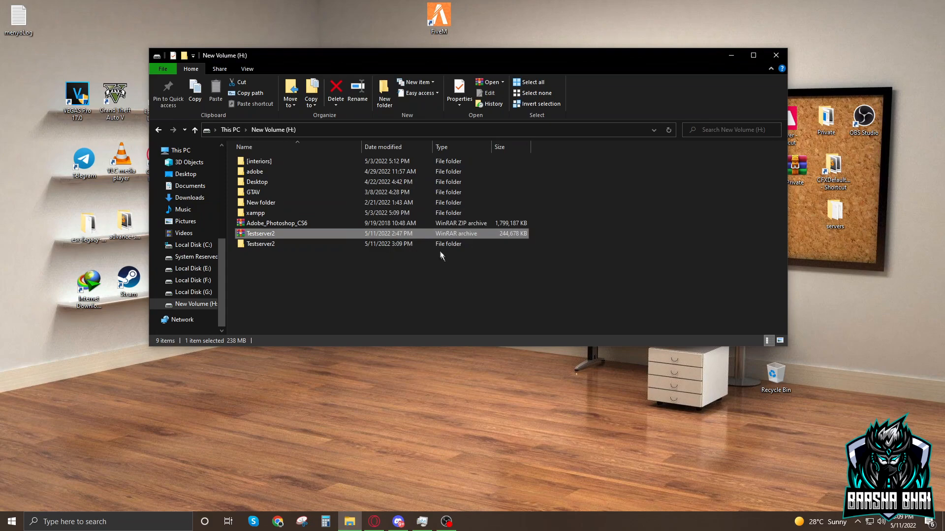
left_click(729, 55)
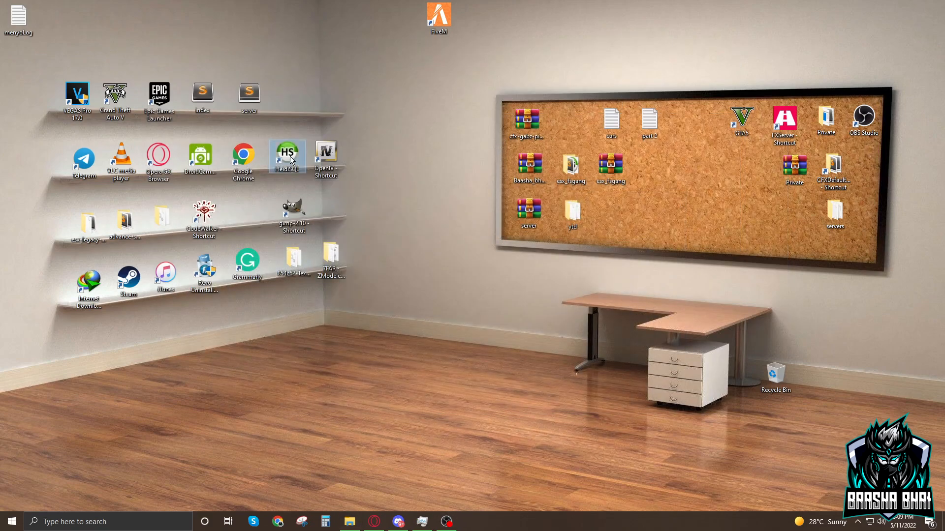
- Check the extracted Testserver2 folder on drive H: and hide File Explorer again
left_click(11, 521)
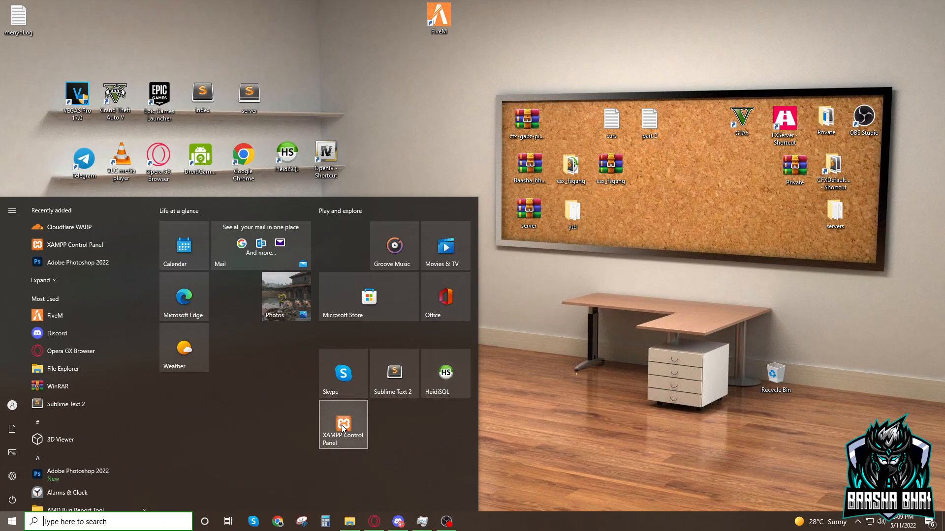
left_click(635, 404)
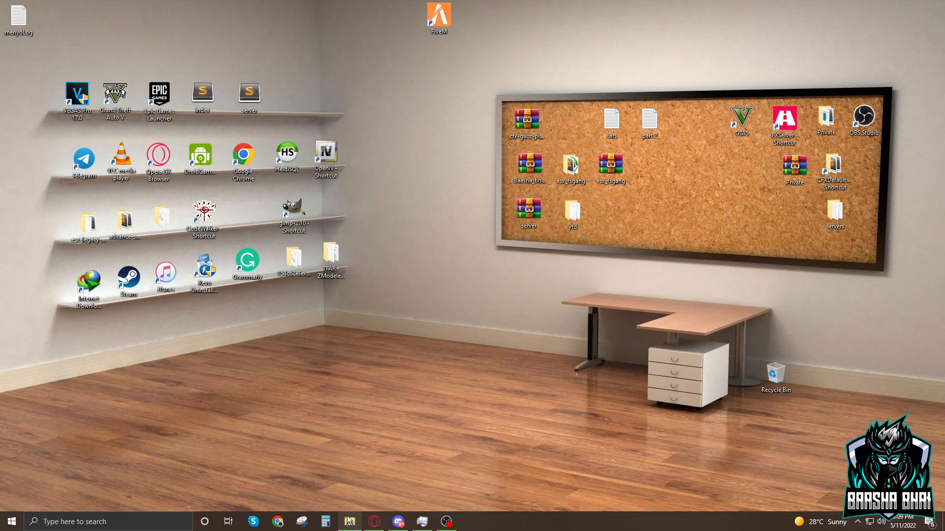
left_click(349, 522)
left_click(257, 245)
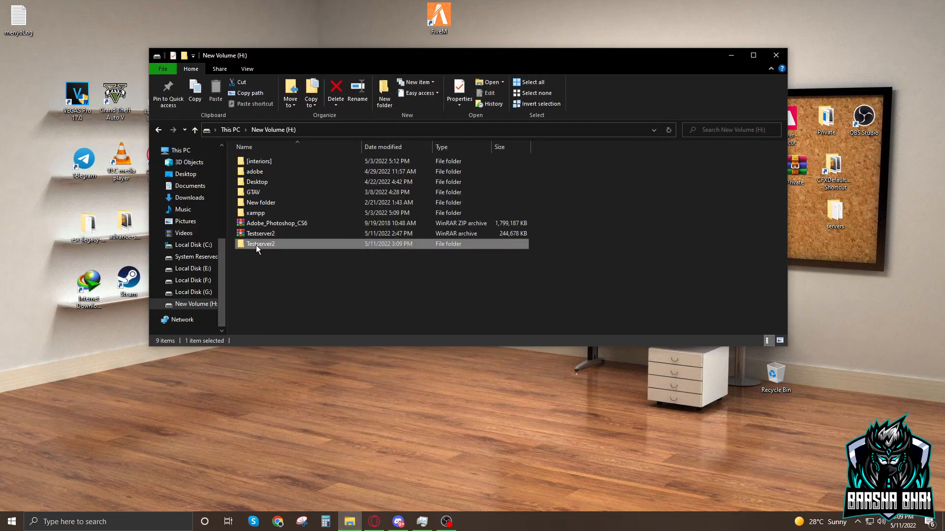
left_click(730, 55)
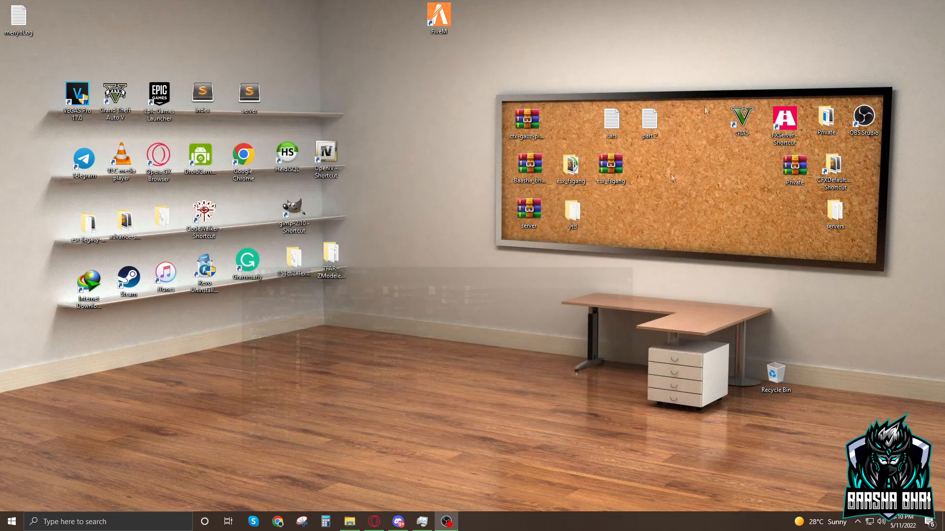
- Launch XAMPP Control Panel from Start with Run as administrator
left_click(11, 522)
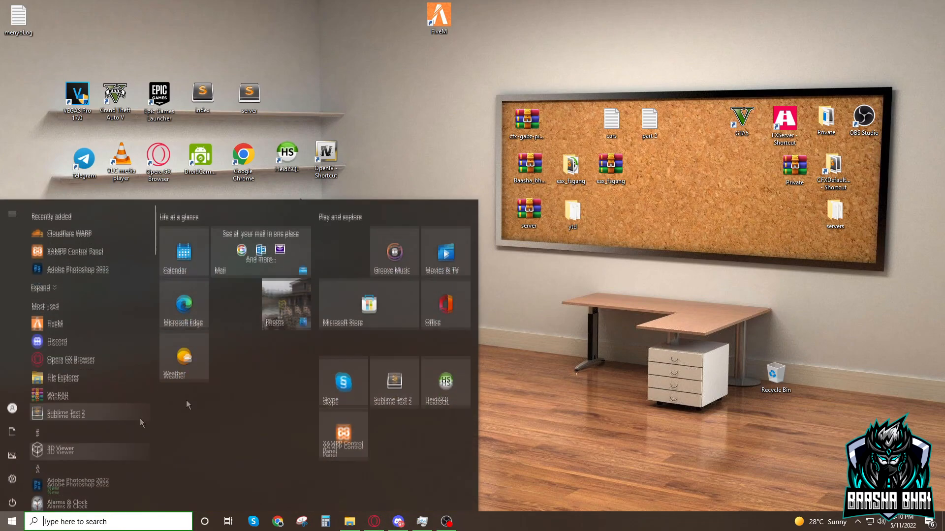
right_click(342, 427)
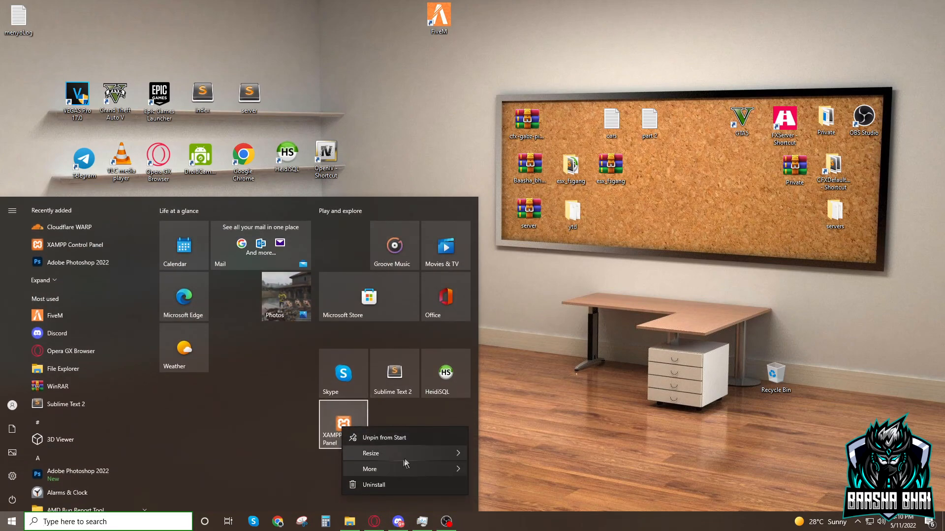
mouse_move(402, 469)
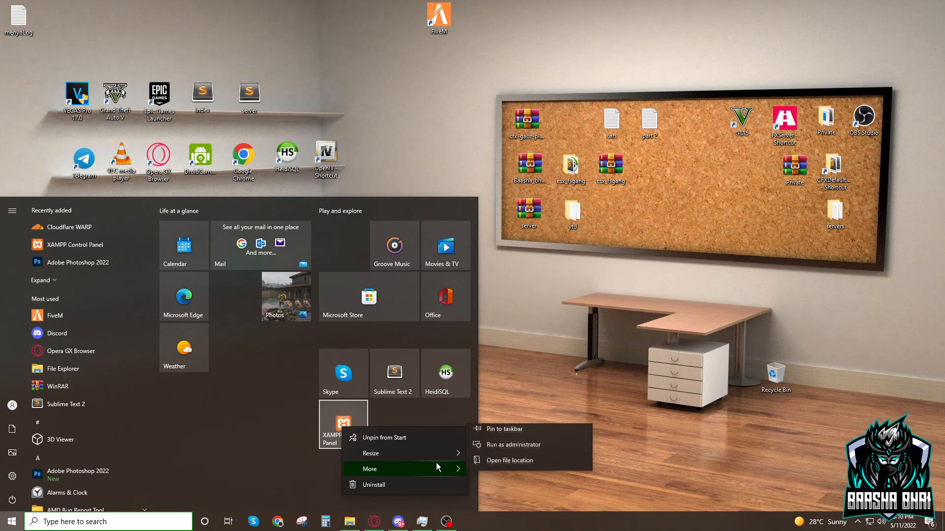
left_click(515, 451)
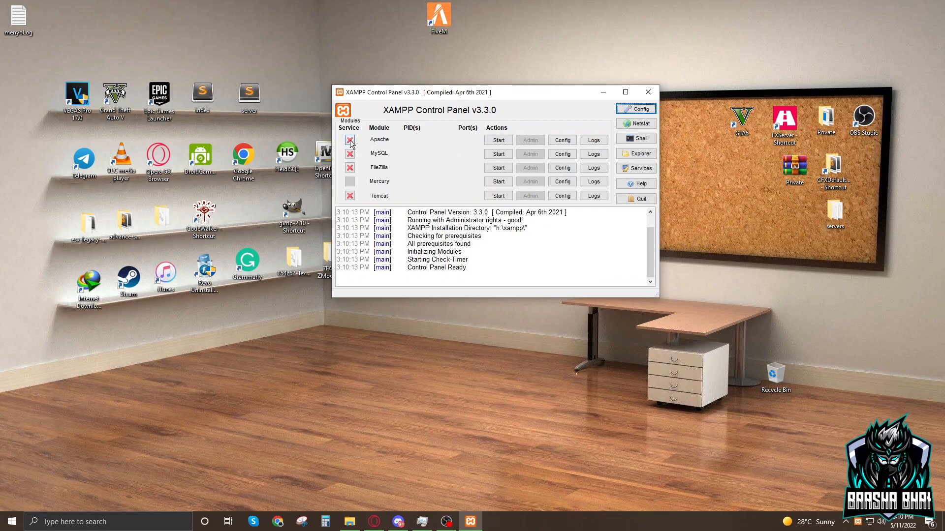
- Install Apache and MySQL as Windows services, confirming each prompt
left_click(351, 140)
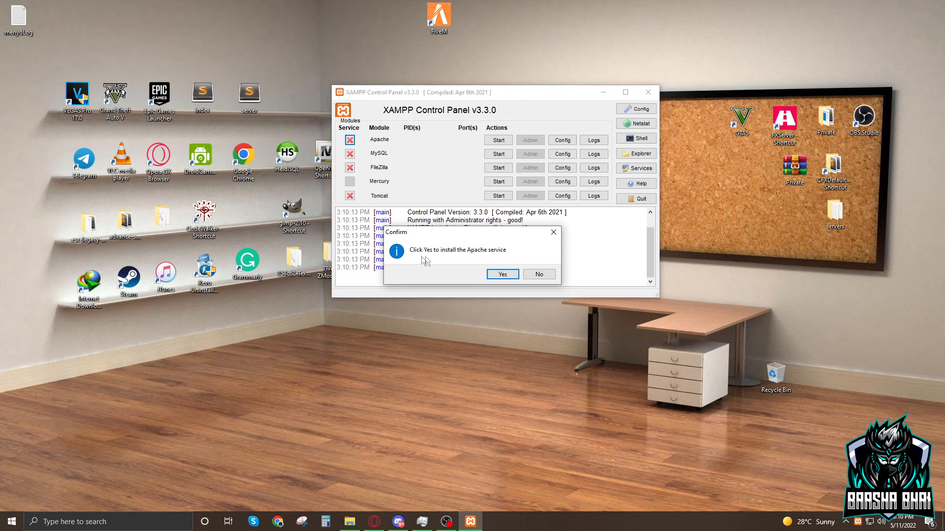
left_click(503, 274)
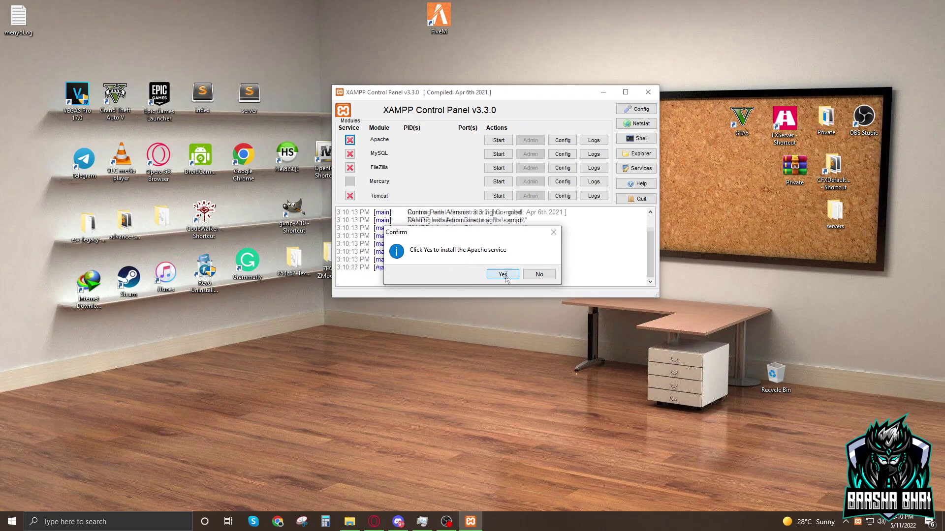
left_click(350, 153)
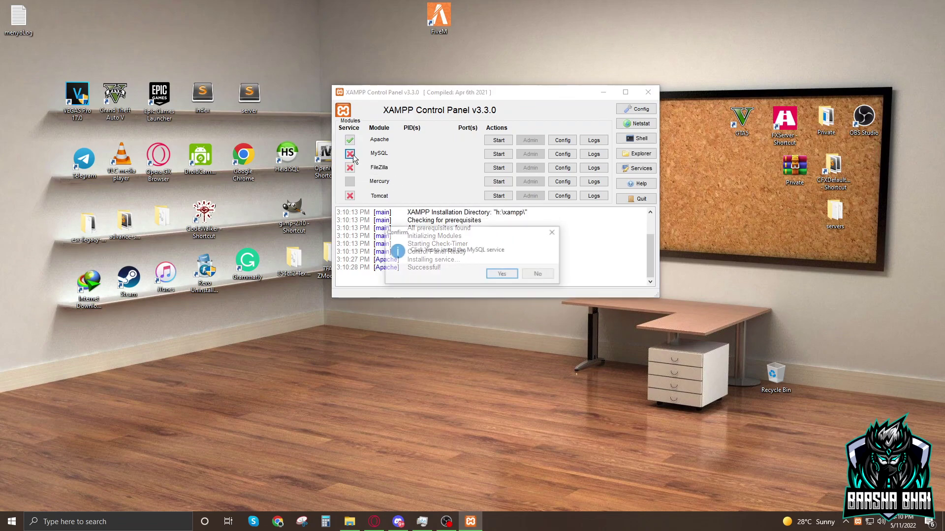
left_click(502, 274)
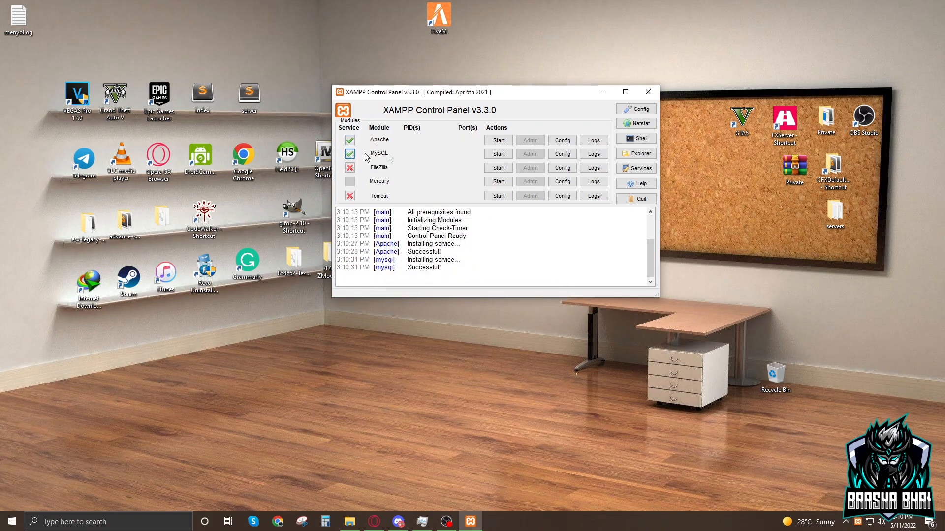
- Start the Apache and MySQL servers so both modules show as running
left_click(499, 140)
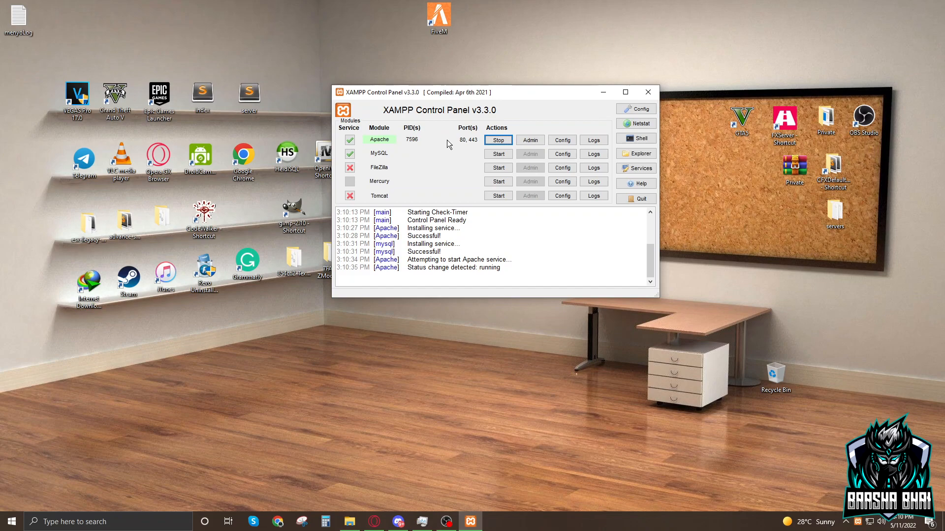
left_click(495, 155)
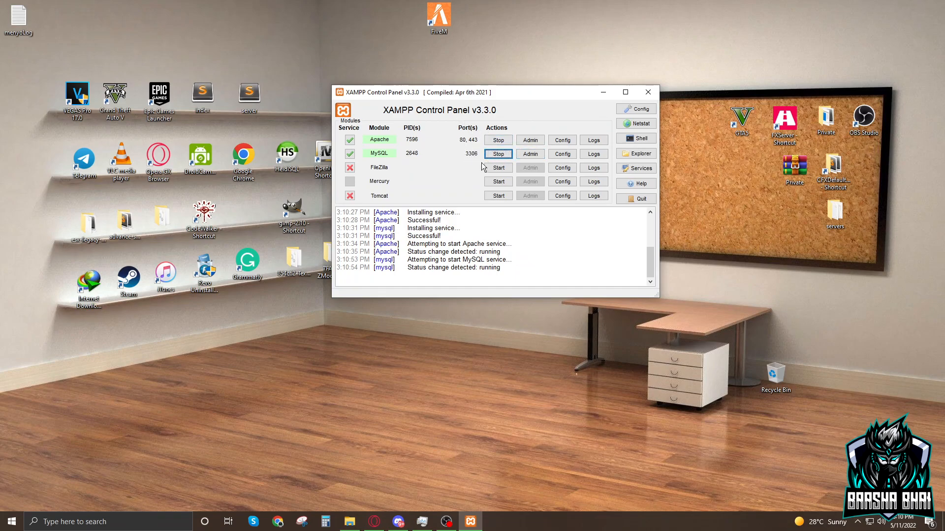
left_click_drag(468, 93, 543, 108)
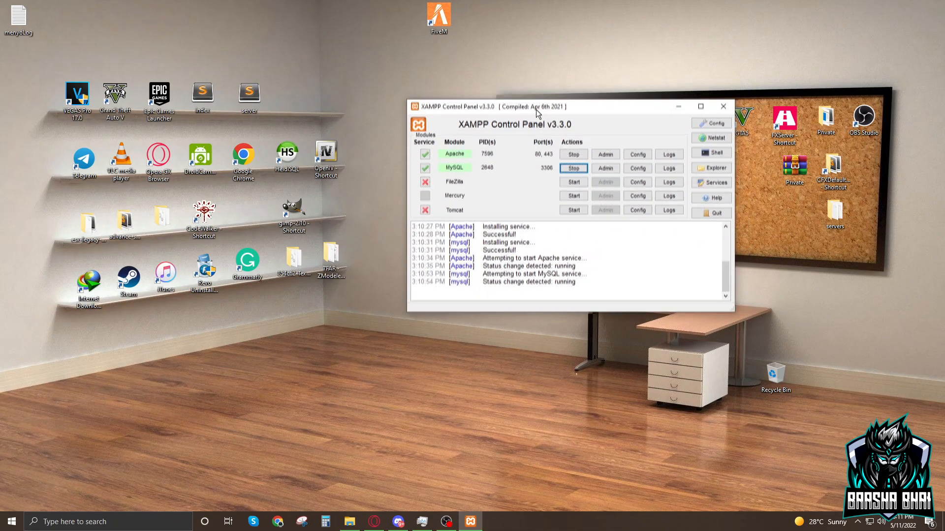
left_click(320, 160)
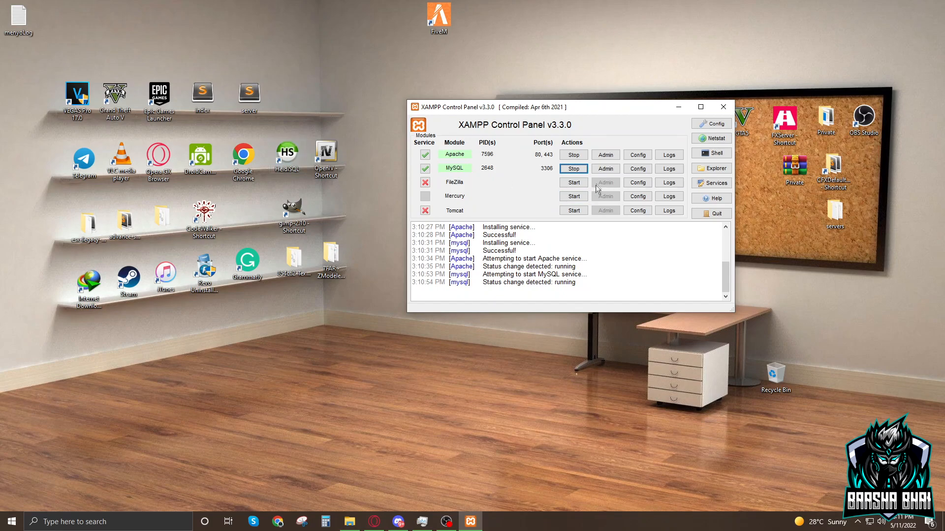
left_click_drag(599, 112, 348, 113)
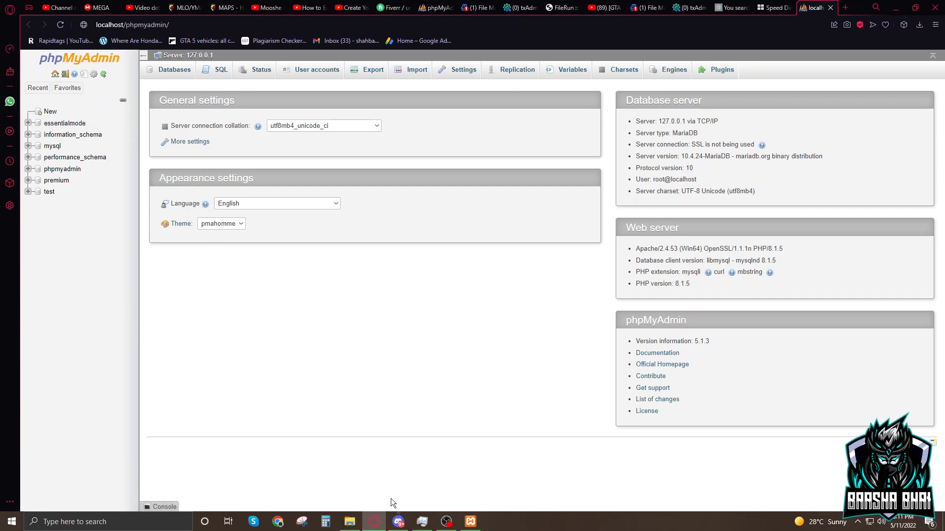
- Browse into Testserver2 > Testserver2 > txData > ZAP-HostingESXPack_7B2259.base, then reveal phpMyAdmin
left_click(351, 523)
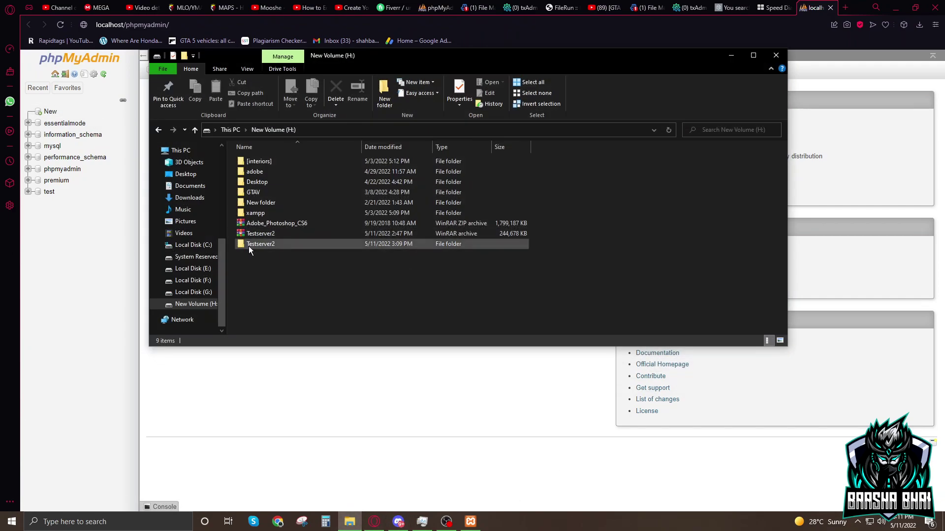
double_click(249, 245)
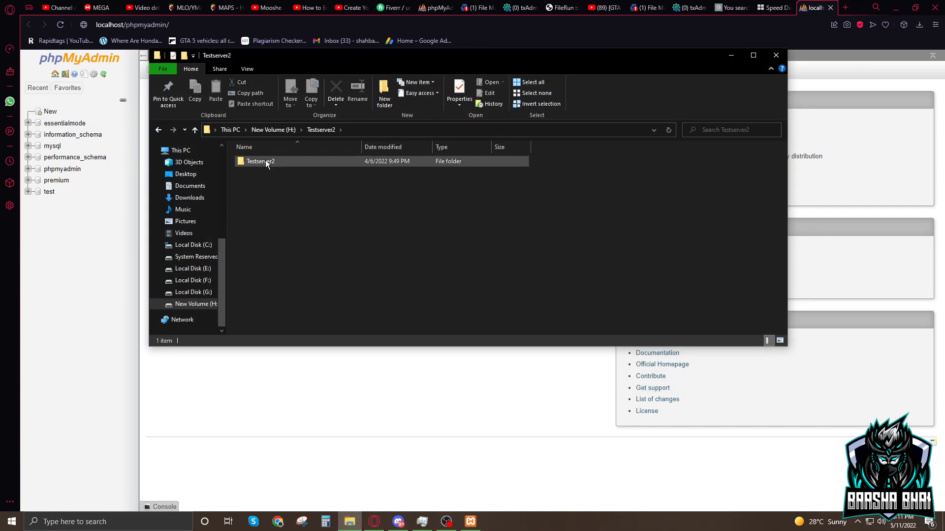
double_click(266, 161)
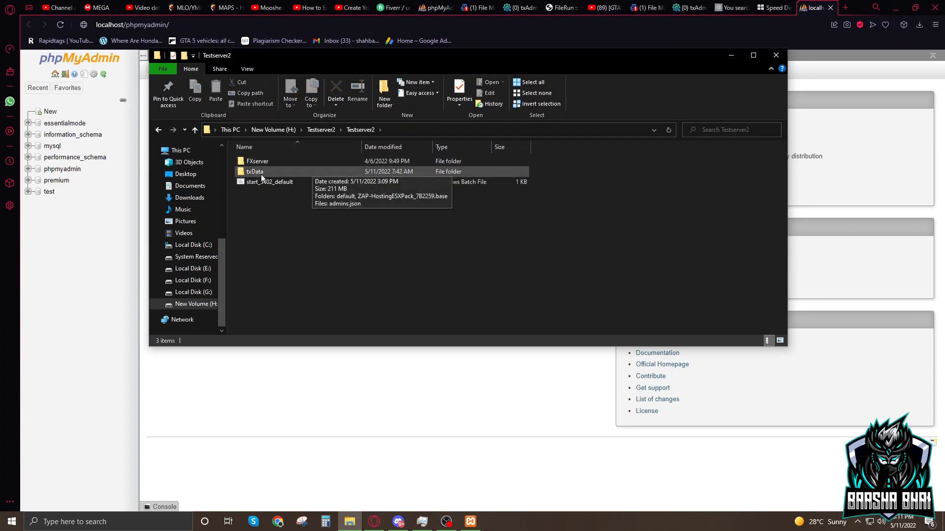
double_click(261, 175)
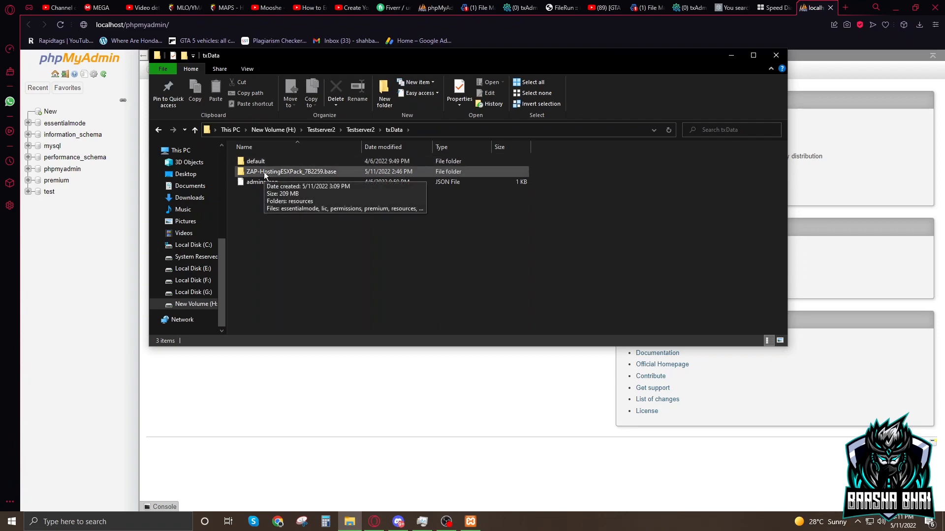
double_click(264, 173)
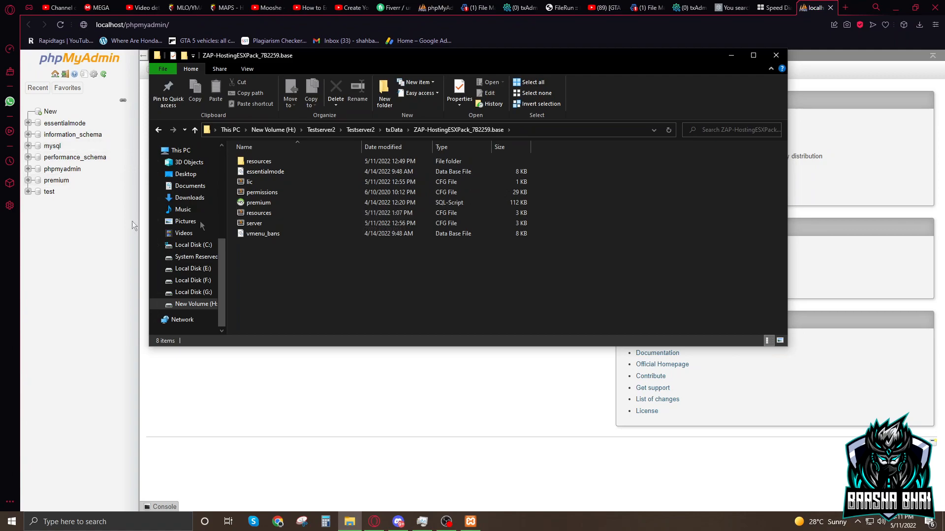
left_click_drag(318, 56, 520, 57)
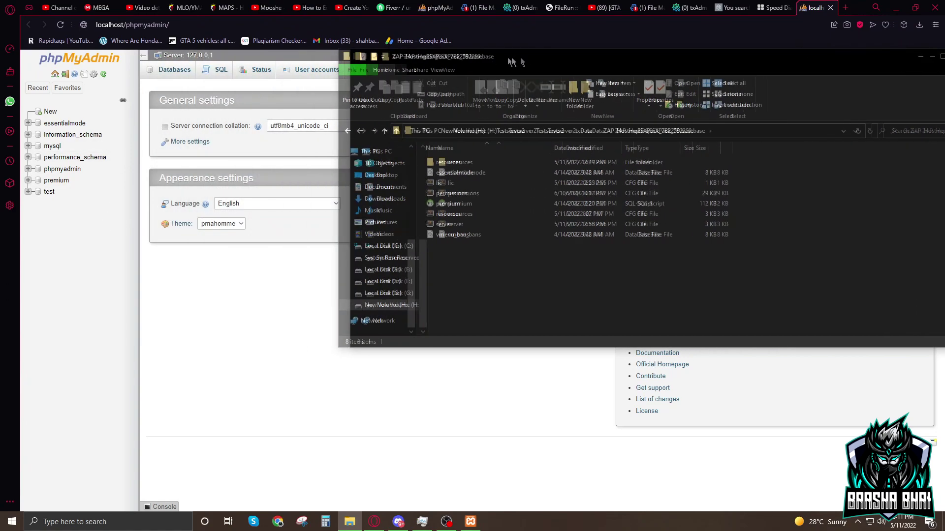
left_click(72, 221)
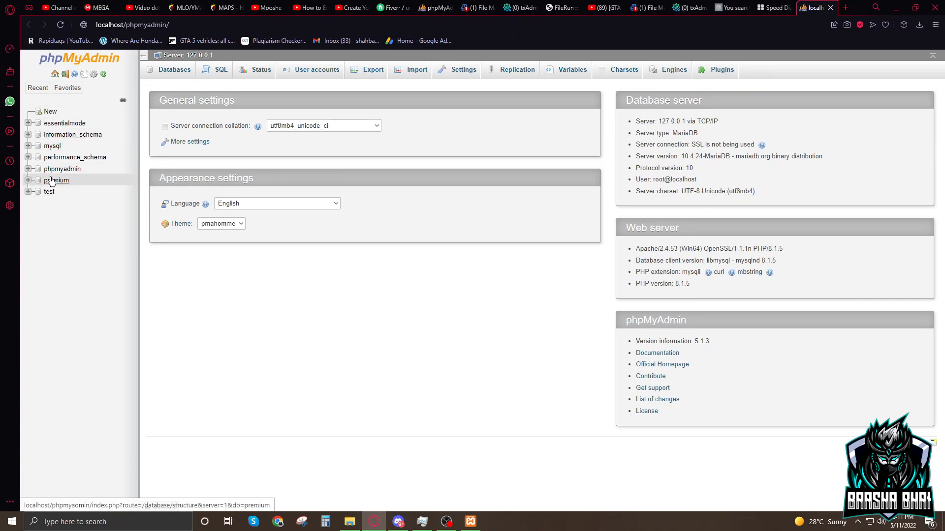
- Start a new database named premium, check the premium SQL file, then clear the name again
left_click(50, 112)
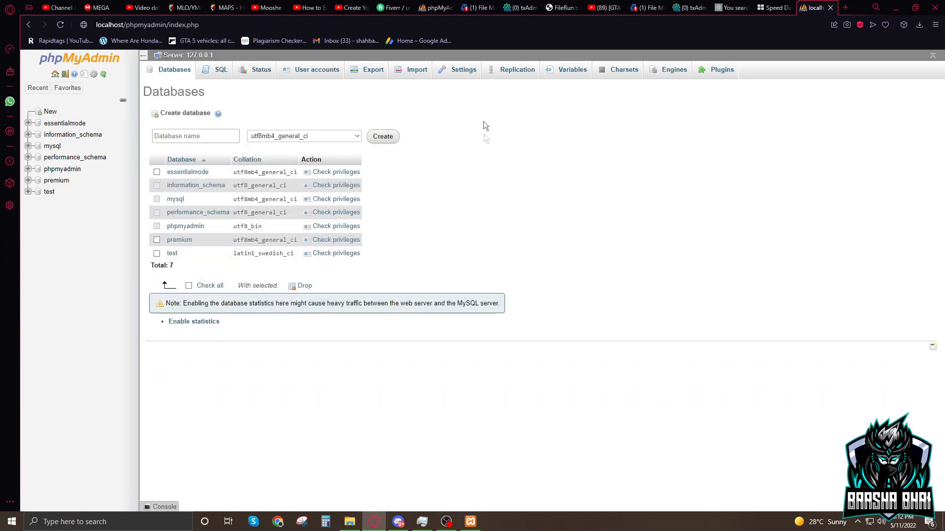
left_click(210, 137)
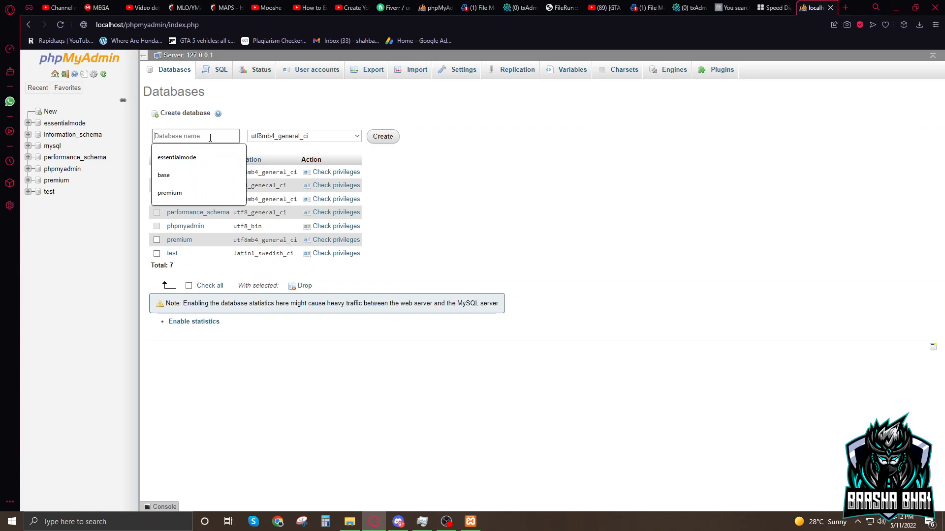
left_click(169, 192)
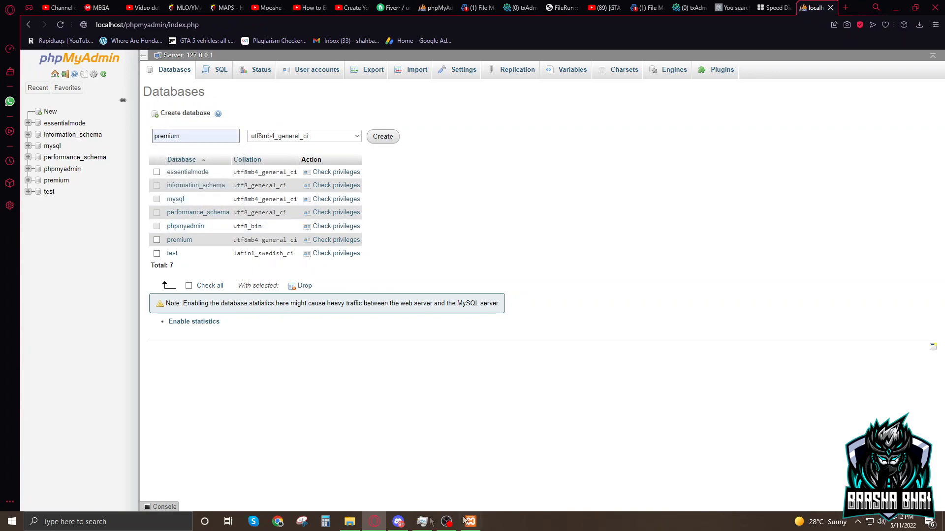
left_click(352, 521)
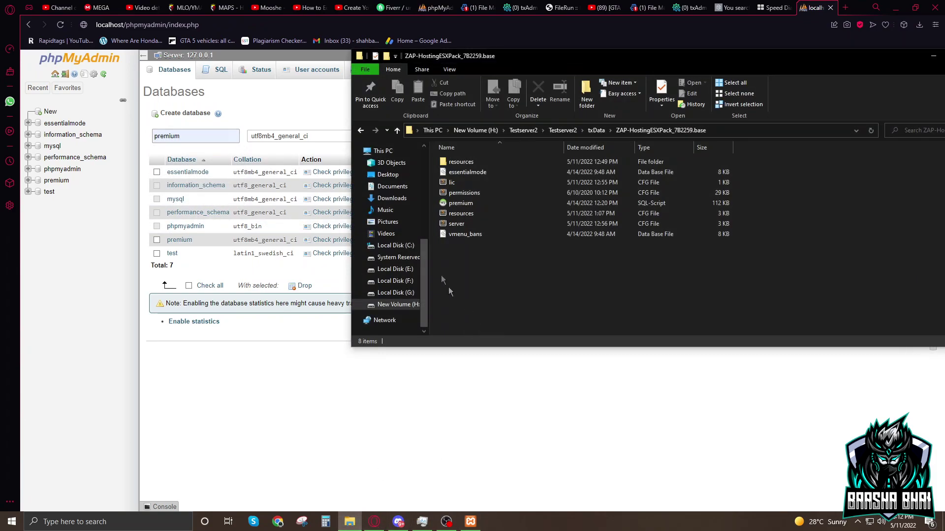
left_click(459, 203)
left_click(249, 338)
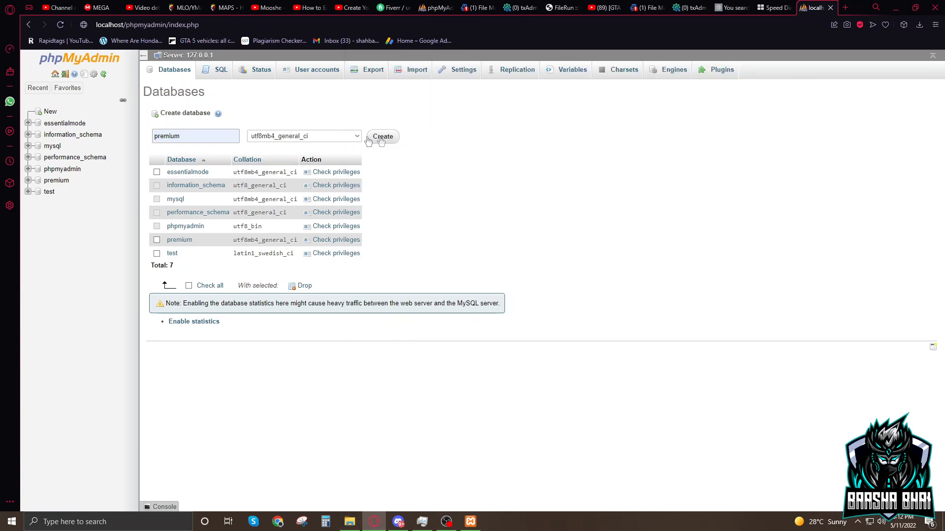
double_click(177, 136)
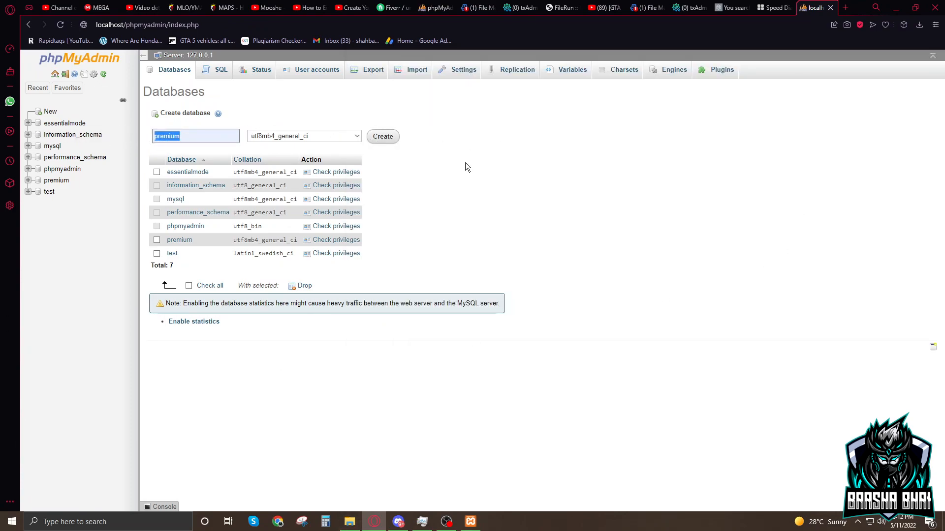
key("BackSpace")
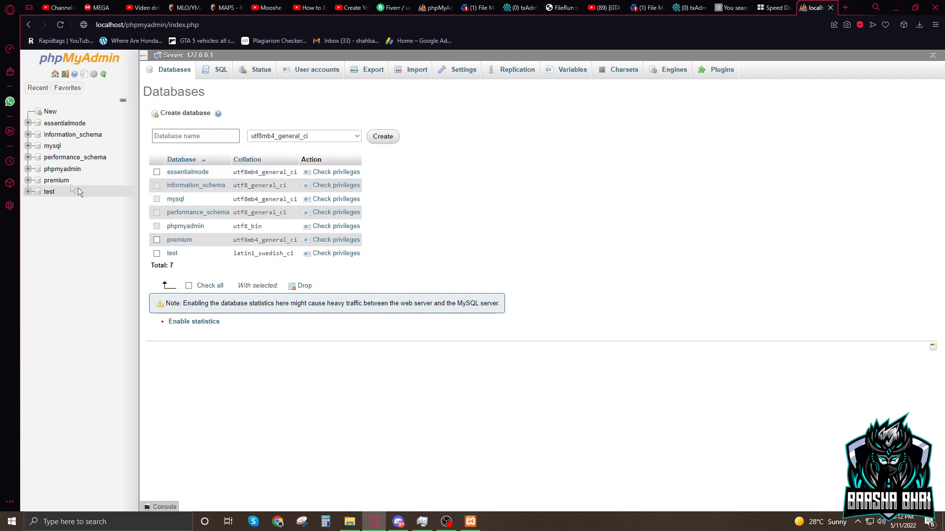
- Open the existing premium database's table overview and go to its Import page
left_click(56, 180)
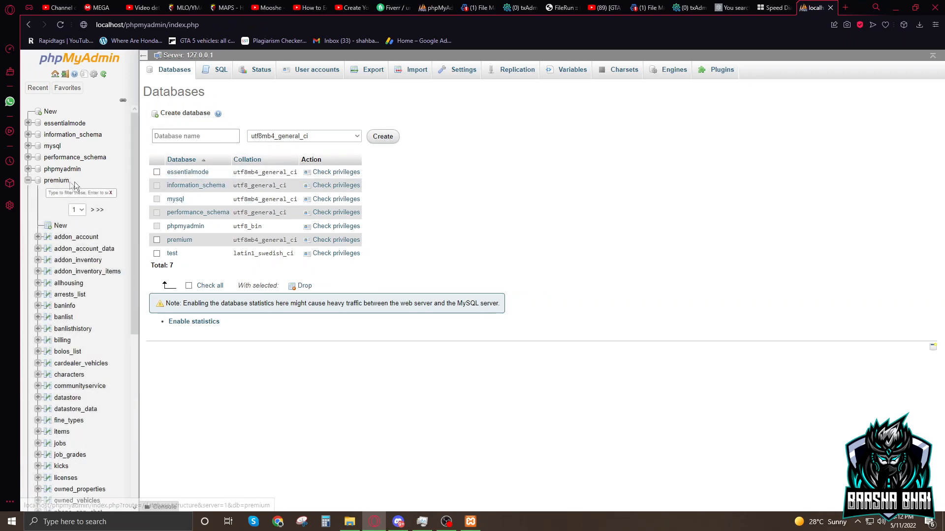
left_click(56, 181)
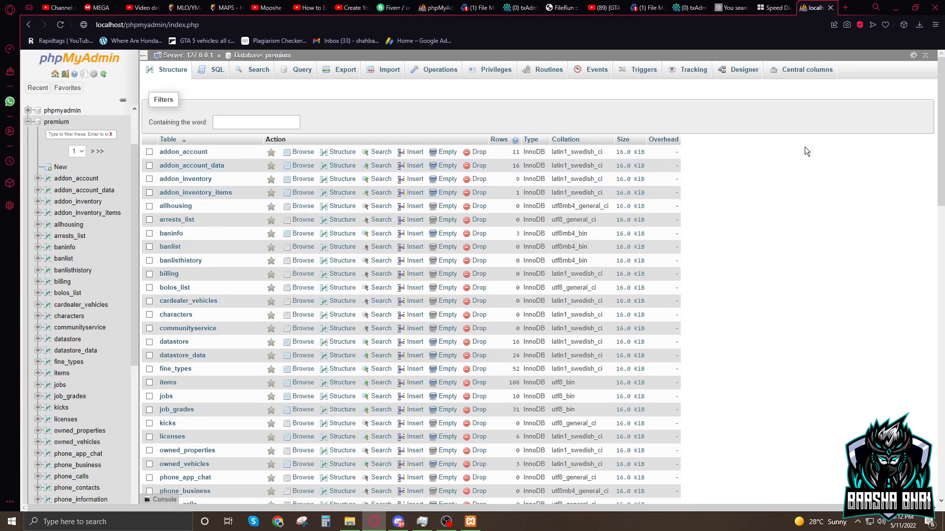
left_click_drag(219, 502, 219, 384)
left_click(817, 165)
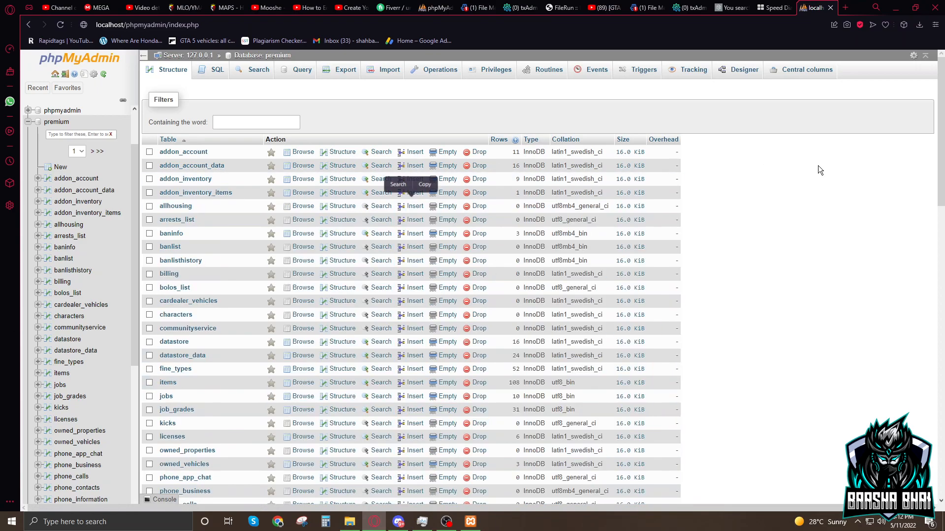
left_click(384, 71)
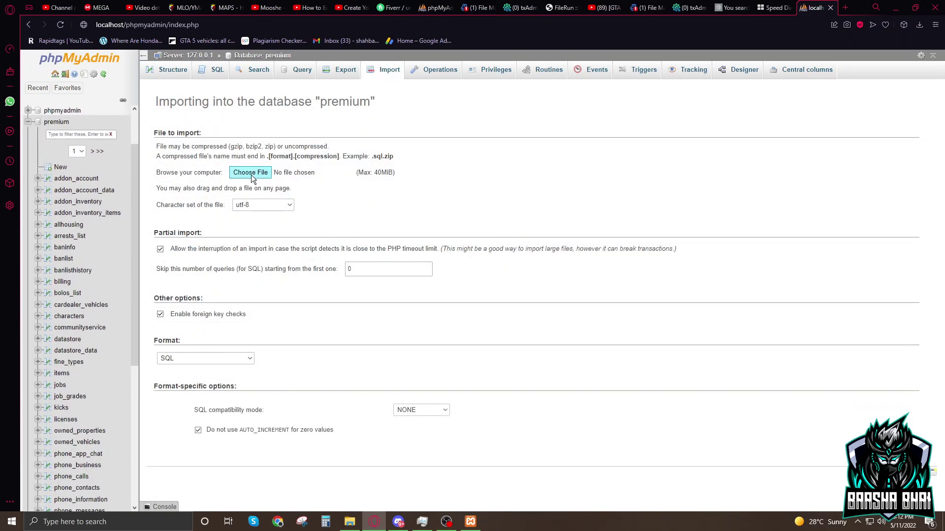
- Choose an import file and browse H:\Testserver2\Testserver2\txData
left_click(251, 175)
left_click(326, 302)
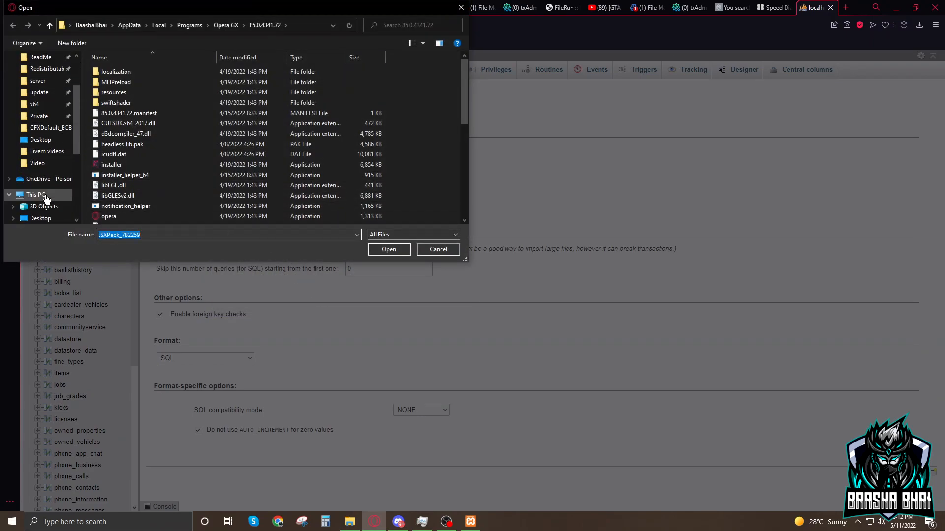
scroll(46, 197, "down", 5)
left_click(50, 198)
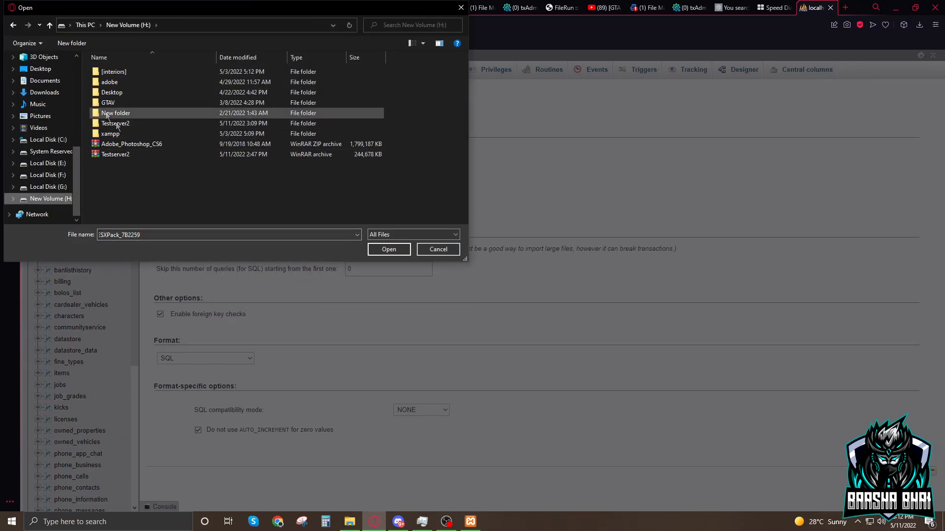
double_click(115, 123)
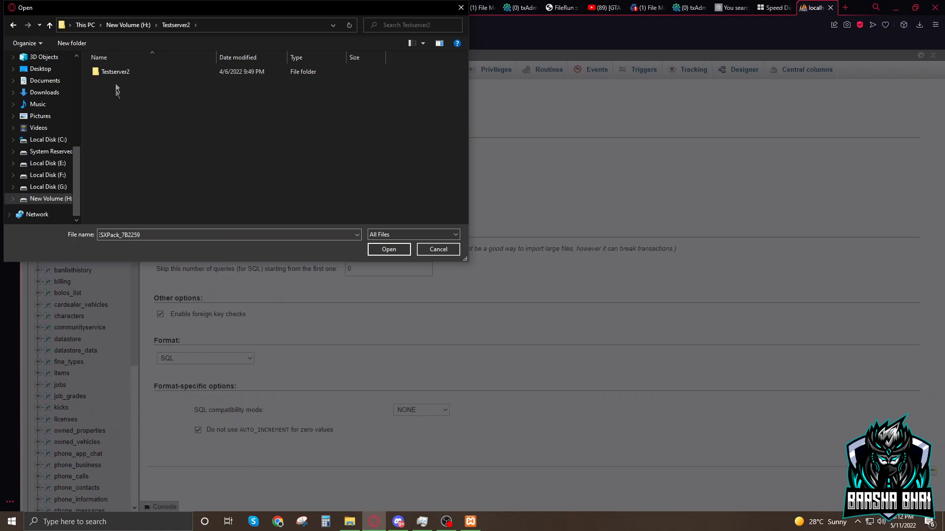
double_click(116, 72)
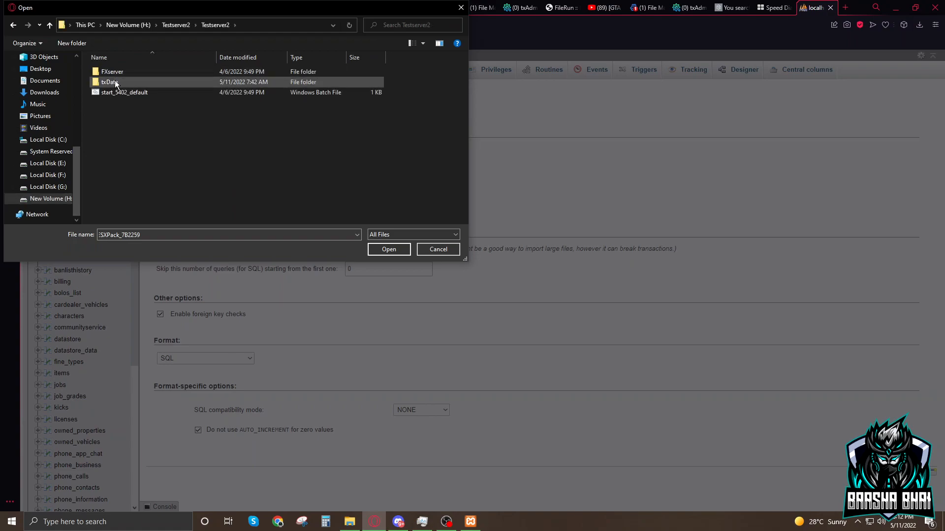
double_click(116, 82)
- Pick premium.sql from the ZAP-HostingESXPack_7B2259.base folder as the import source
left_click(120, 91)
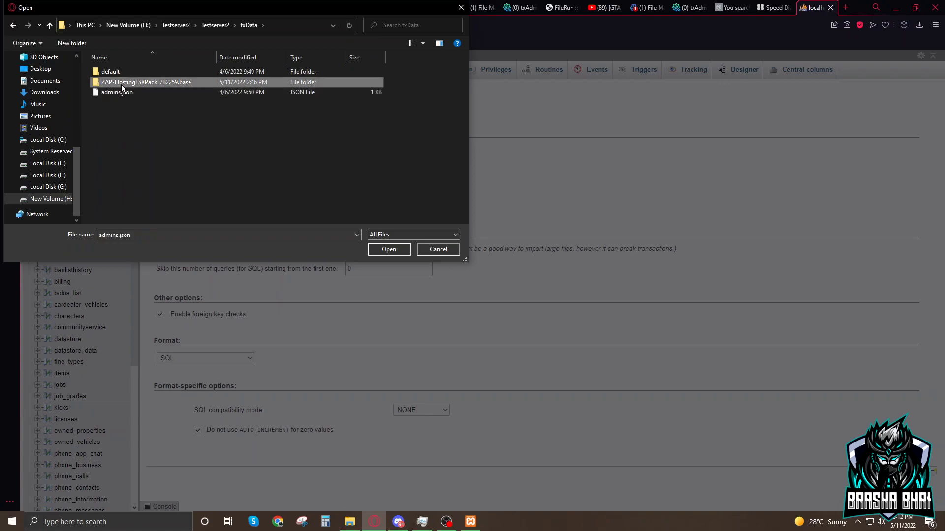
double_click(122, 84)
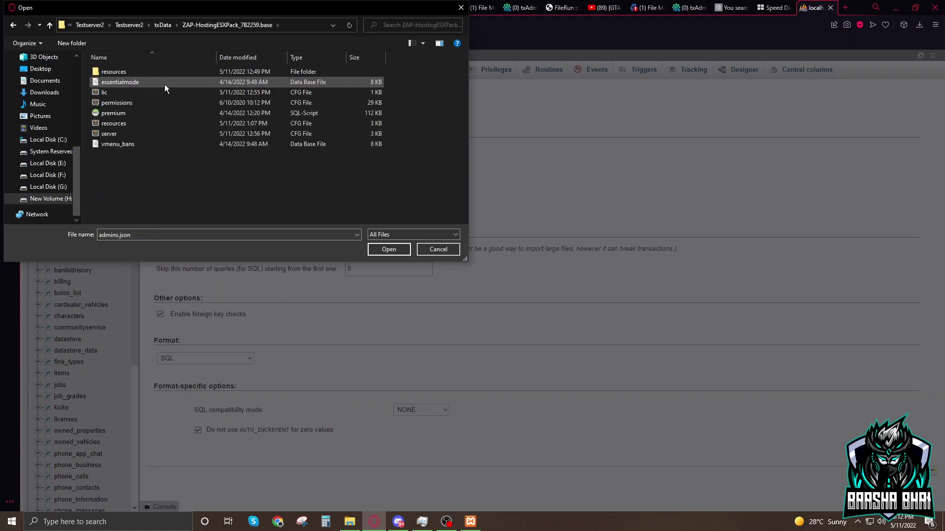
left_click(106, 114)
left_click(389, 249)
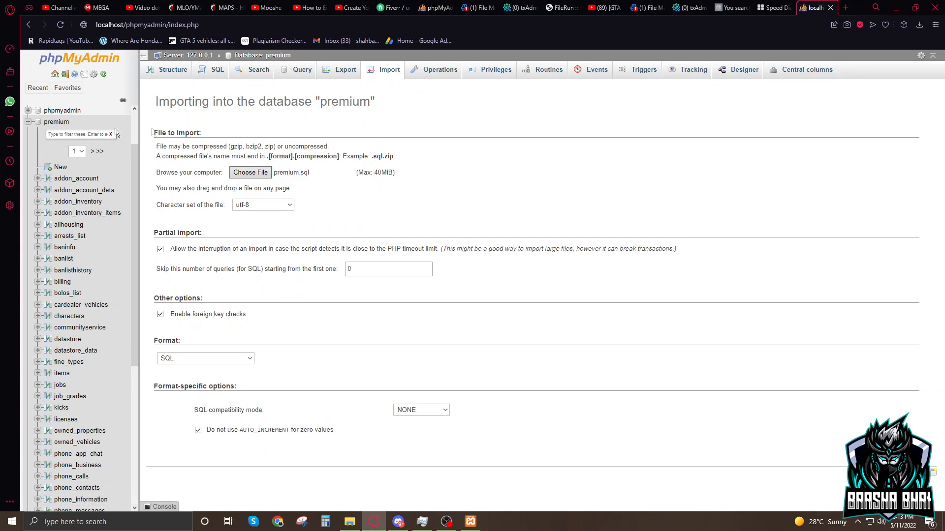
scroll(87, 216, "down", 4)
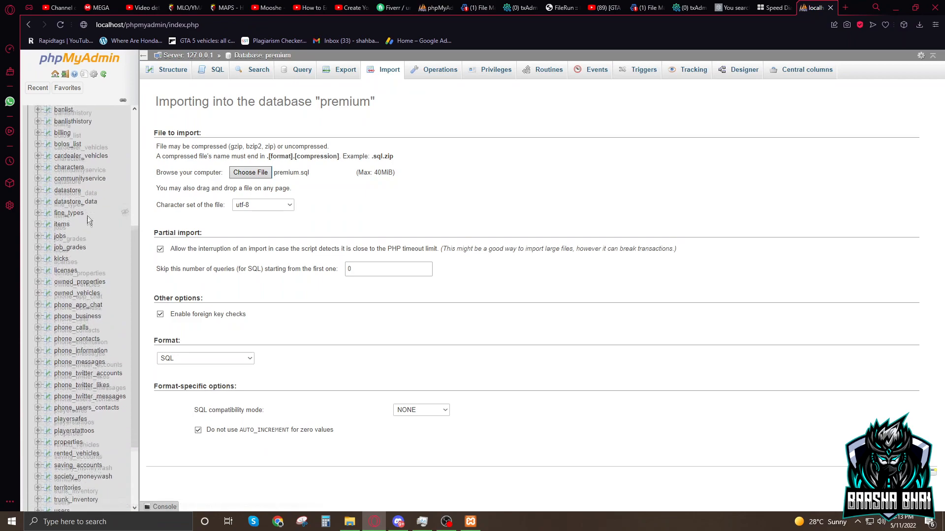
scroll(89, 281, "down", 4)
scroll(90, 324, "down", 3)
scroll(88, 295, "up", 8)
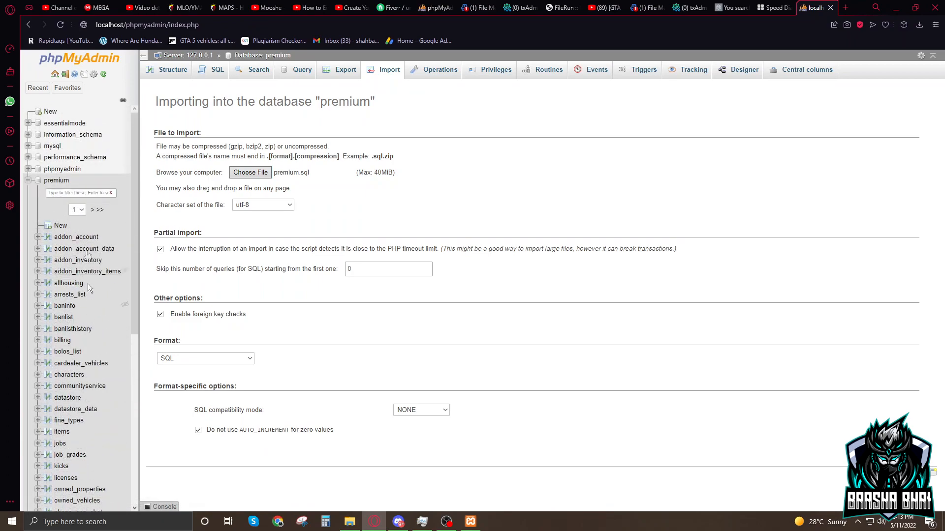
- Collapse premium's table list in the tree and return to its Structure overview
left_click(27, 180)
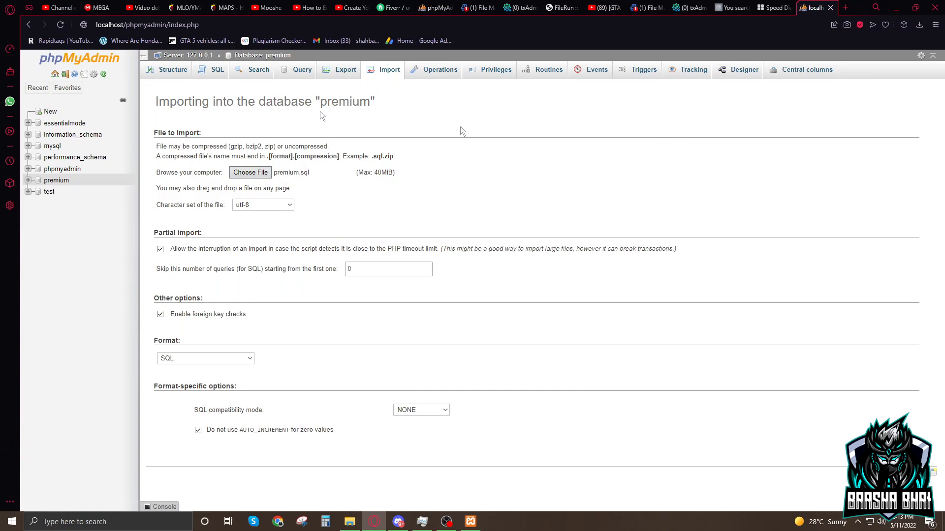
left_click(170, 69)
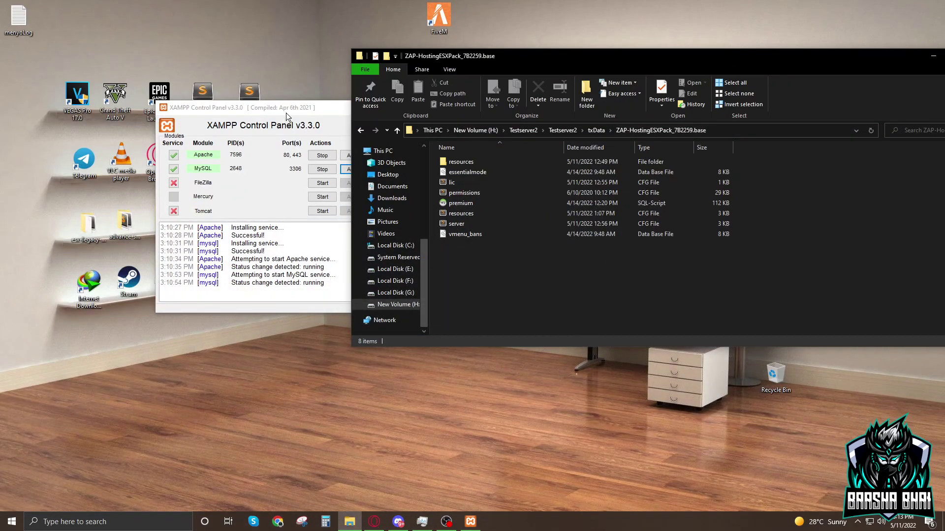
- Open lic.cfg in Sublime Text, highlight the sv_licenseKey value, and open a new browser tab
left_click(285, 113)
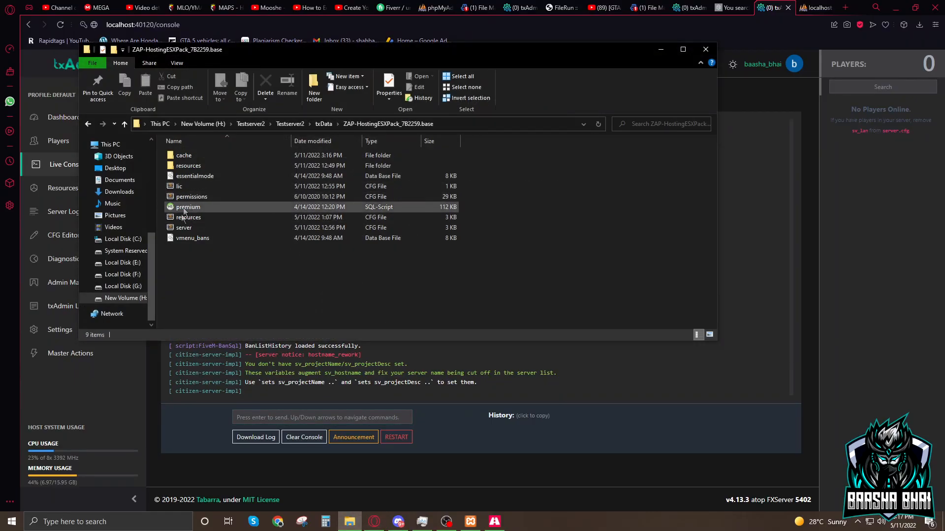
double_click(181, 187)
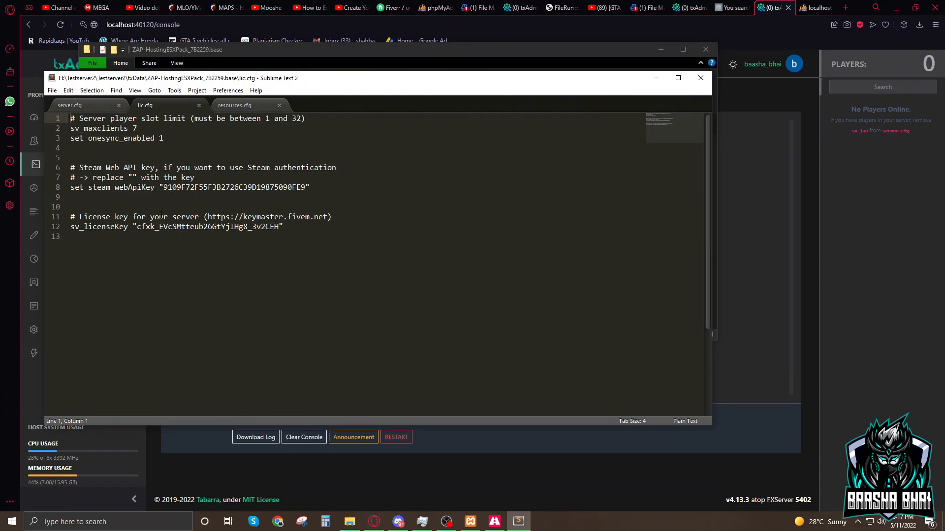
left_click_drag(138, 226, 281, 226)
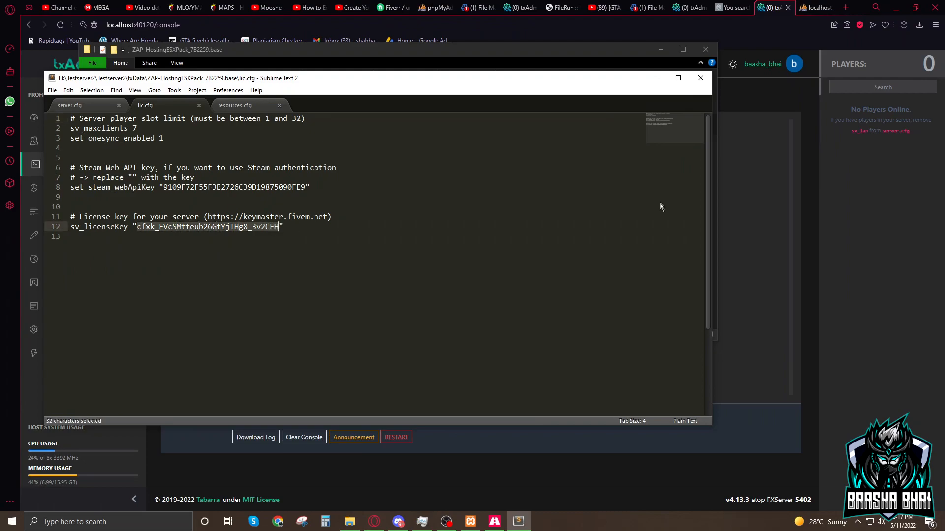
left_click(846, 8)
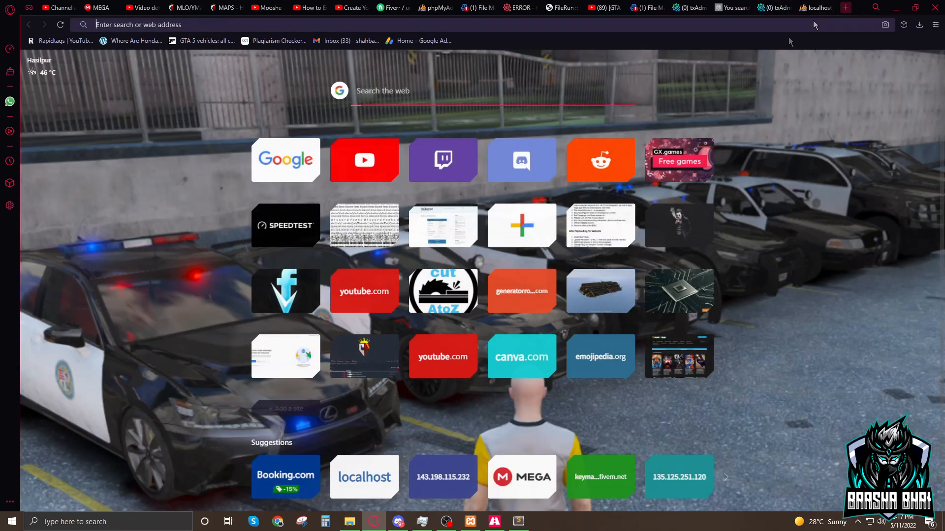
- Copy the keymaster.fivem.net address from line 11 and load the Cfx.re Keymaster site
left_click(896, 8)
left_click_drag(208, 217, 330, 216)
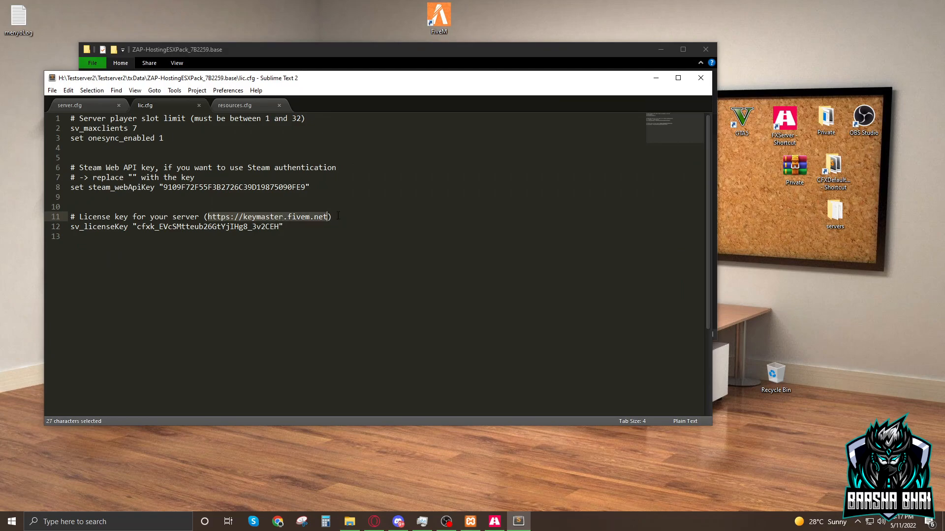
key("ctrl+c")
left_click(350, 522)
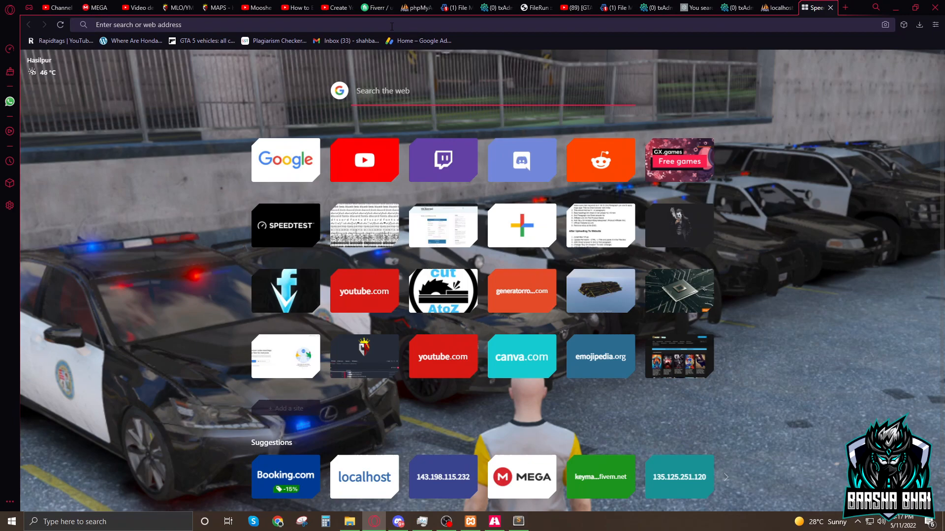
key("ctrl+v")
key("Return")
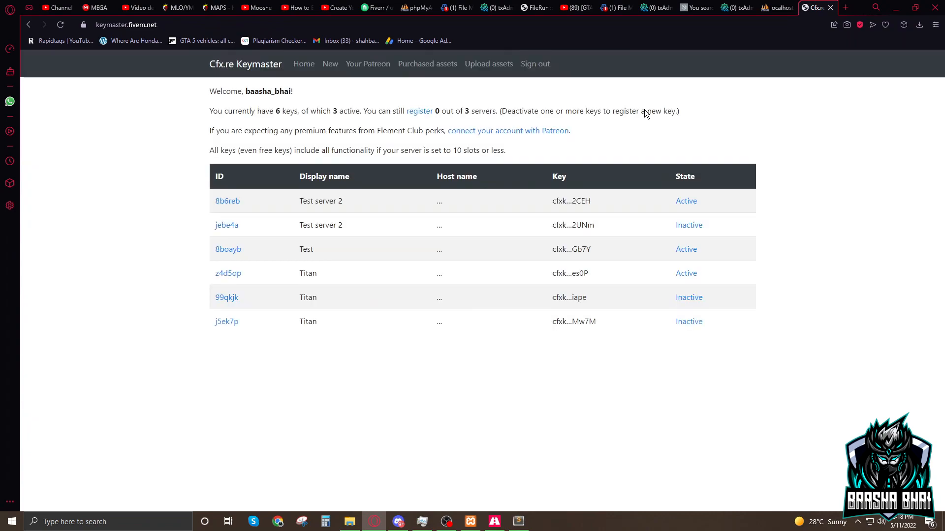
- Start a new server key registration with display name 'Test server 2'
left_click(720, 201)
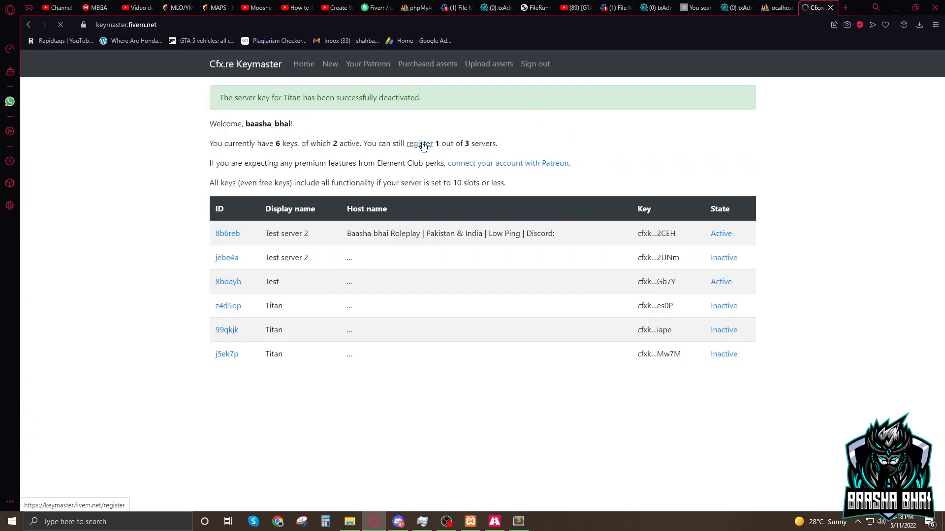
left_click(425, 149)
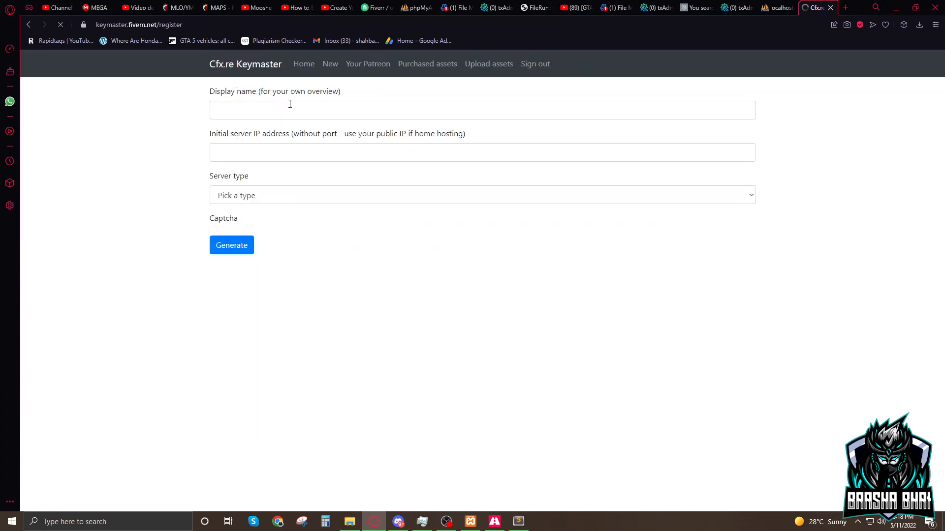
left_click(258, 110)
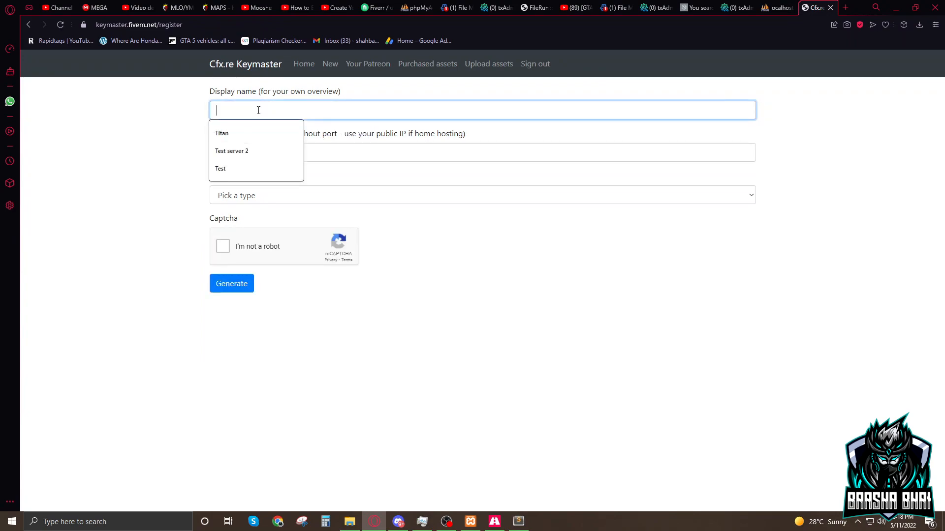
left_click(238, 154)
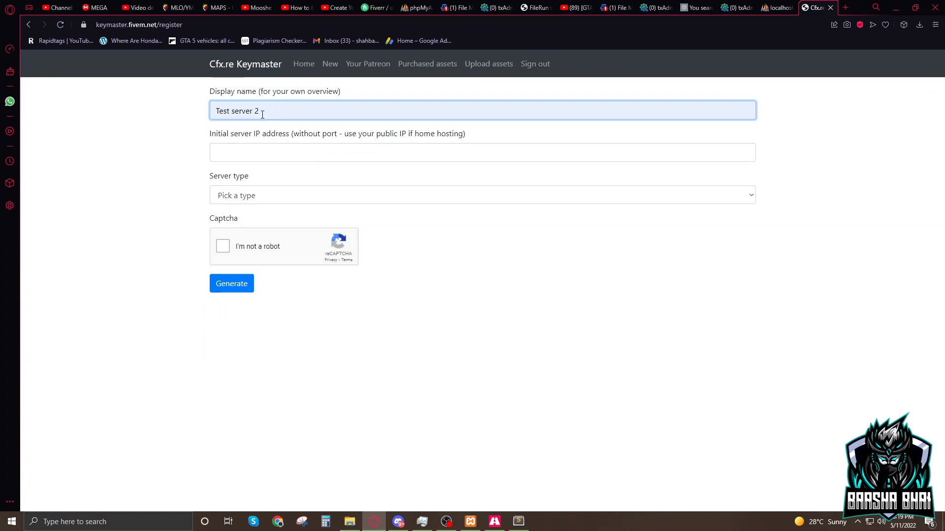
left_click_drag(285, 110, 213, 110)
left_click(258, 111)
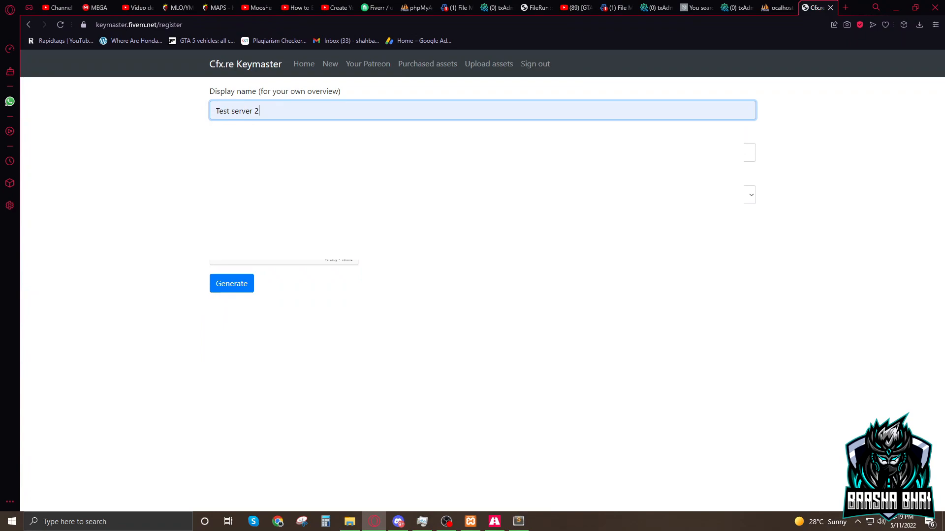
key("Tab")
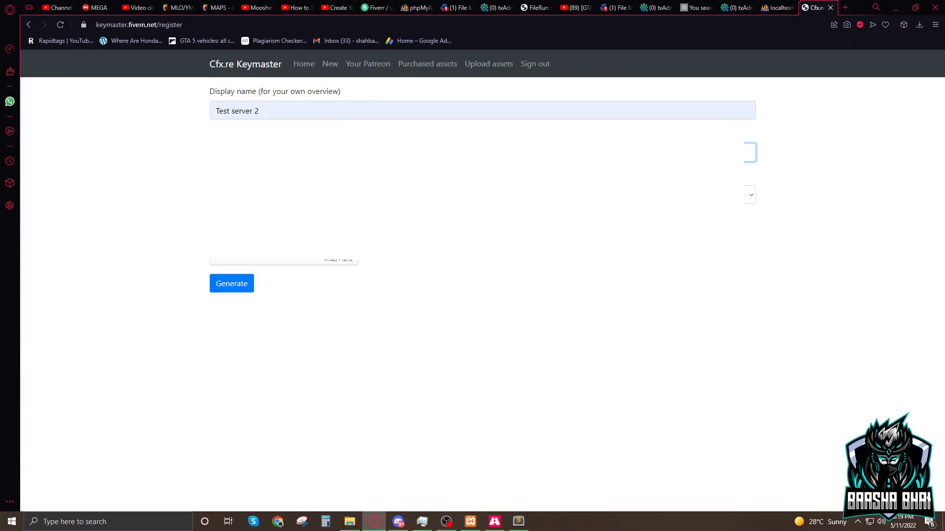
- Set the server type to Other/Home hosted and the provider to Home Hosted
left_click(751, 194)
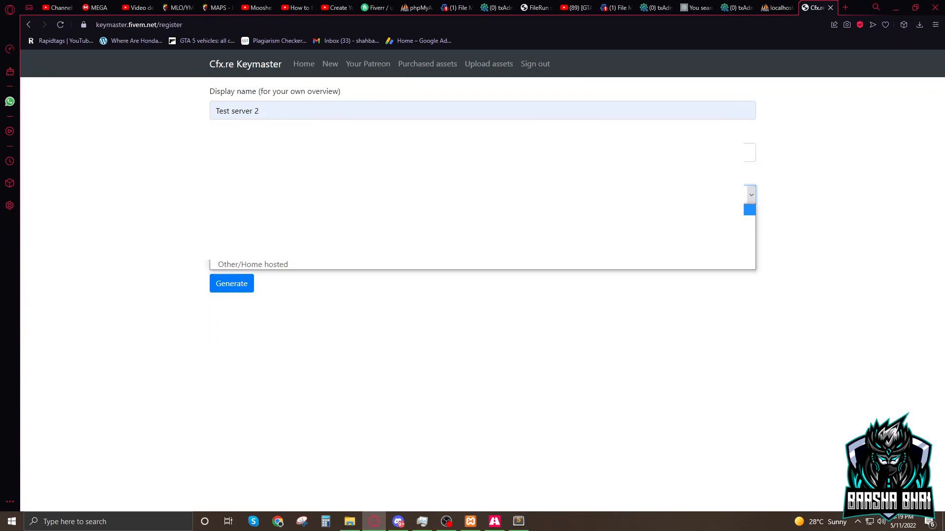
left_click(322, 306)
left_click(238, 195)
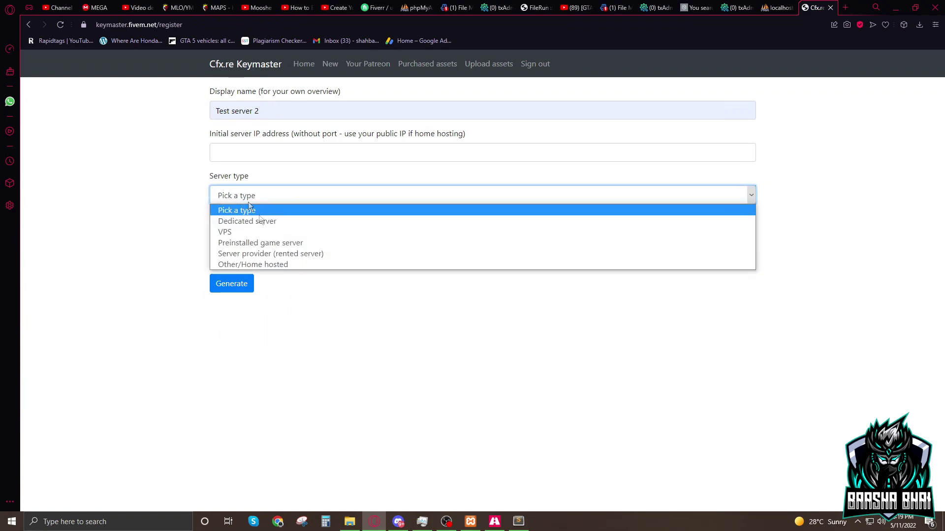
left_click(279, 266)
left_click(256, 243)
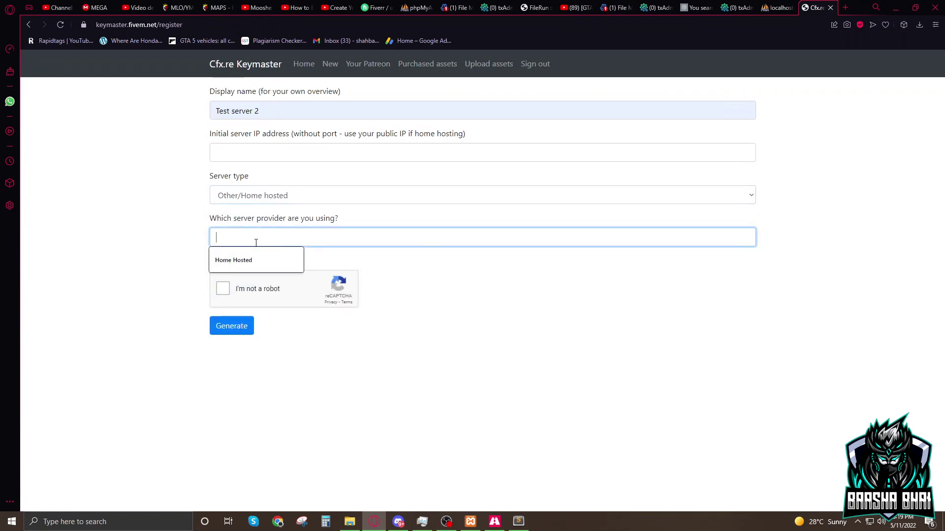
left_click(240, 262)
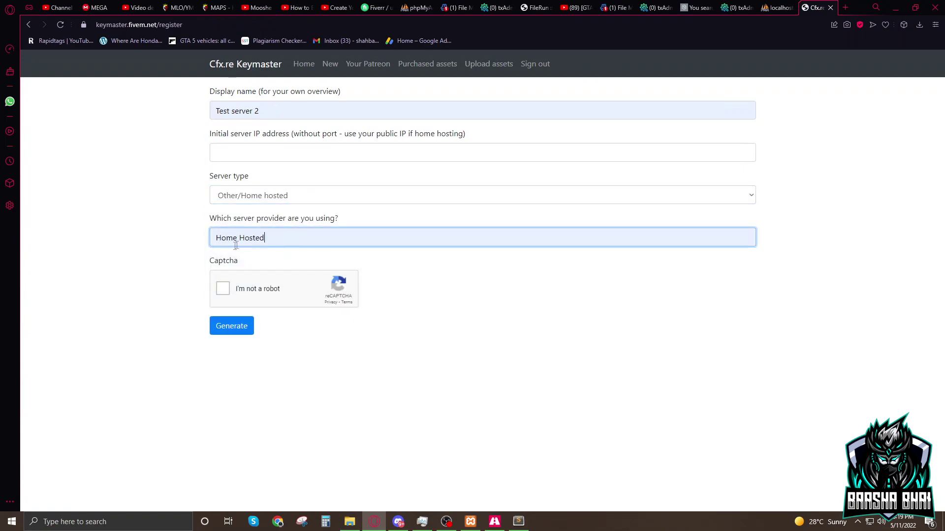
- Pass the captcha and generate the Test server 2 key
left_click(224, 292)
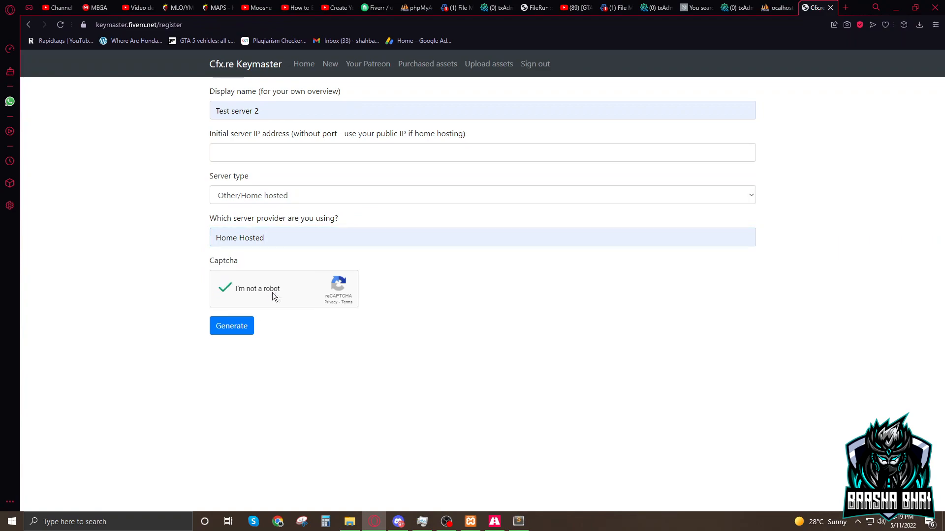
left_click(231, 326)
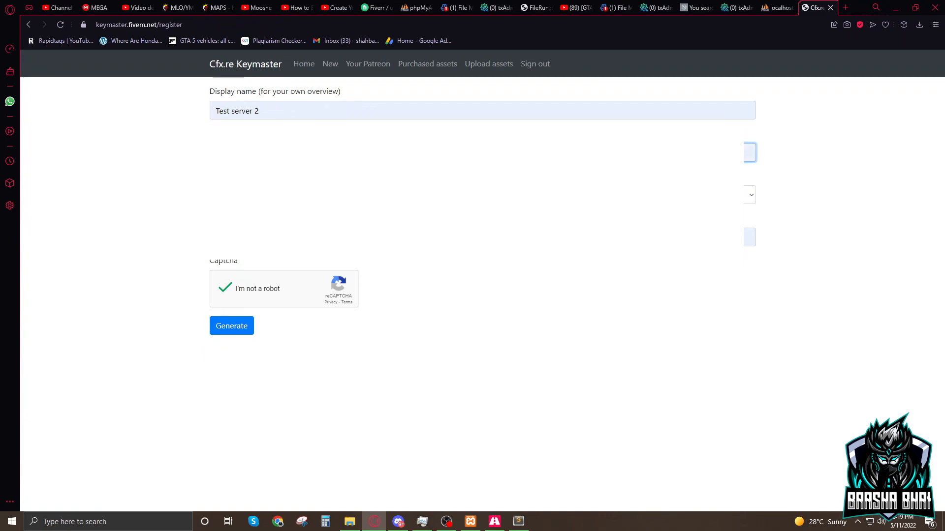
left_click(231, 326)
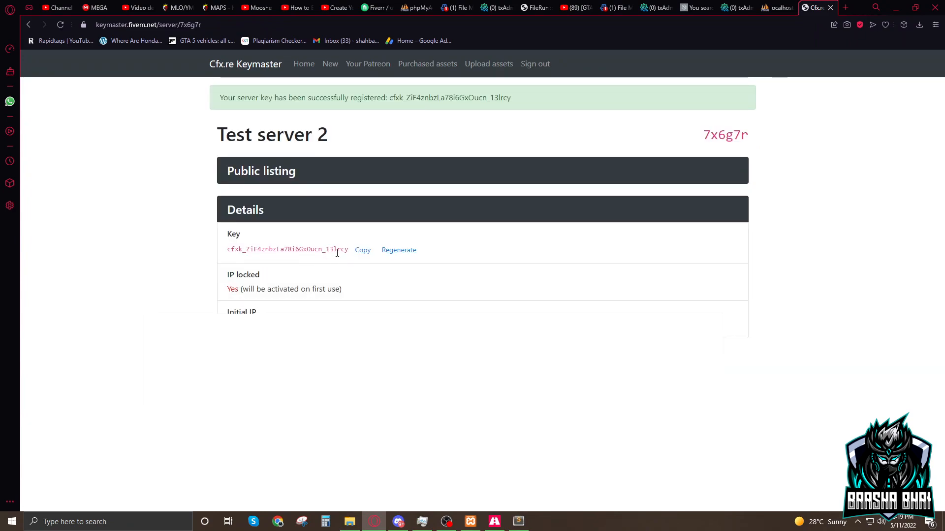
- Copy the newly generated Test server 2 license key
left_click_drag(227, 250, 353, 251)
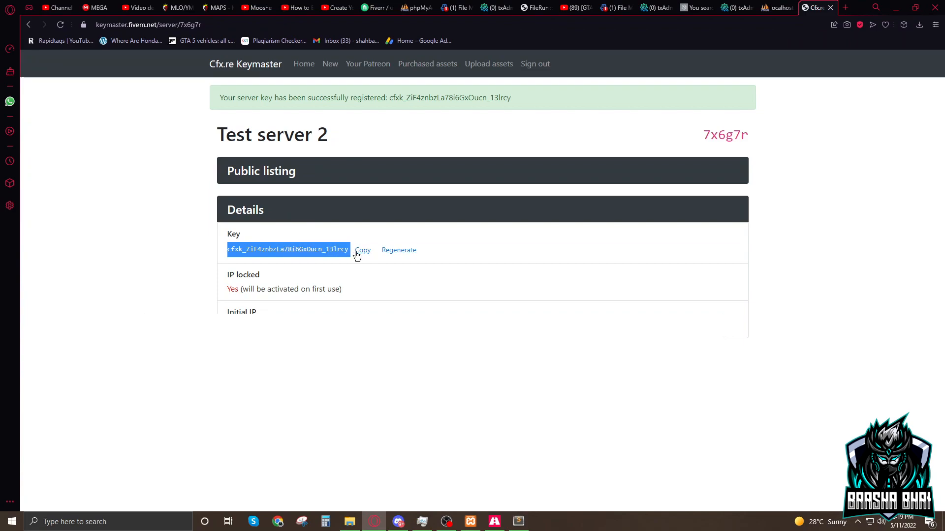
left_click(289, 251)
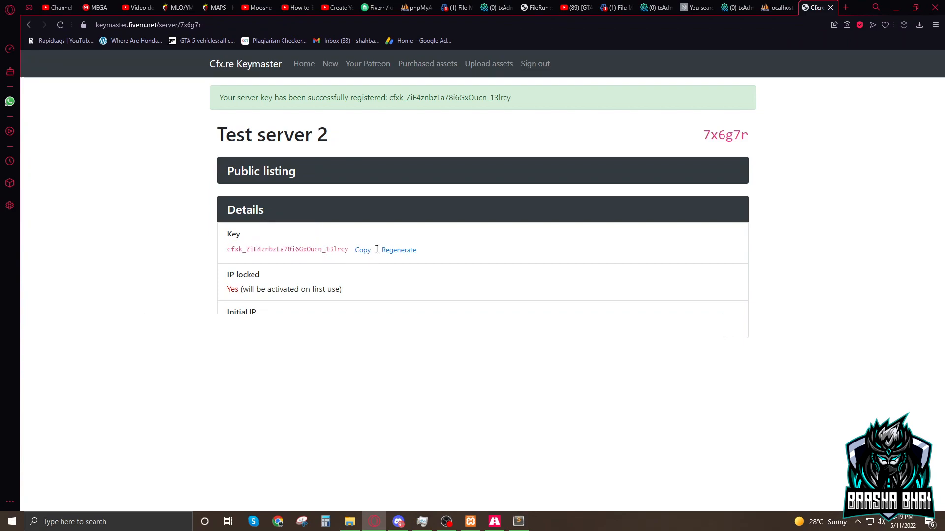
- Select the old sv_licenseKey value in lic.cfg, ready to replace it with the new key
left_click(895, 8)
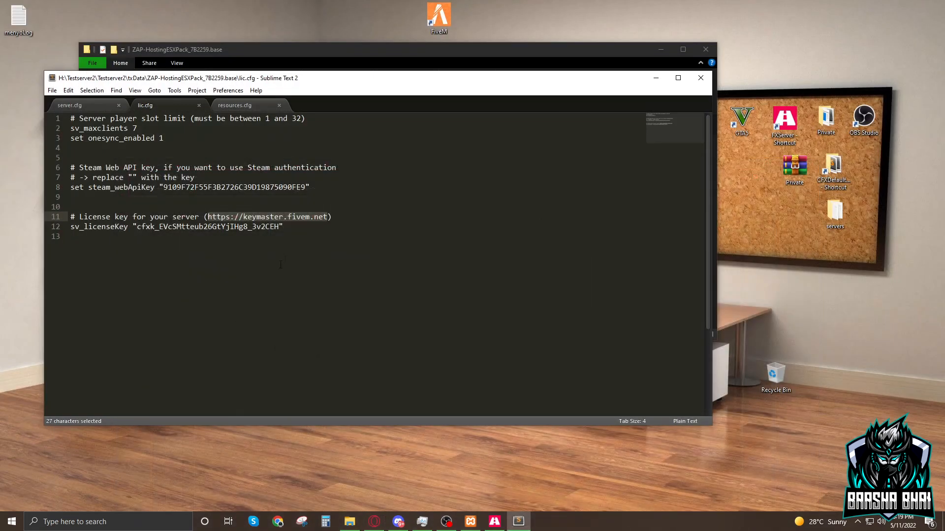
left_click_drag(137, 227, 281, 227)
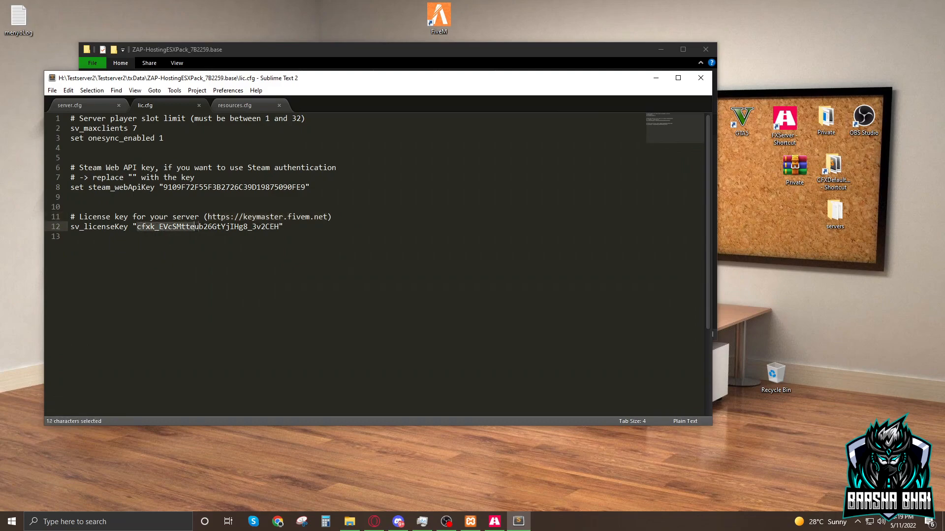
left_click(359, 250)
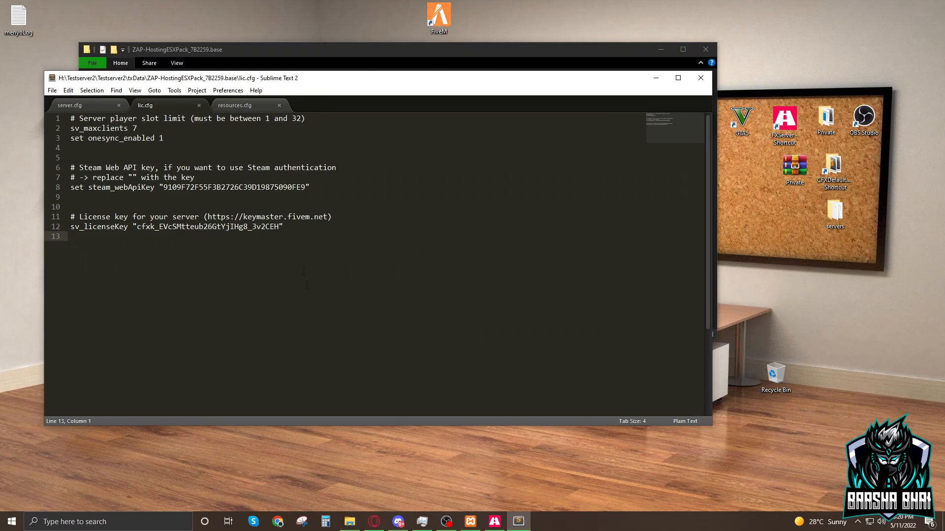
key("BackSpace")
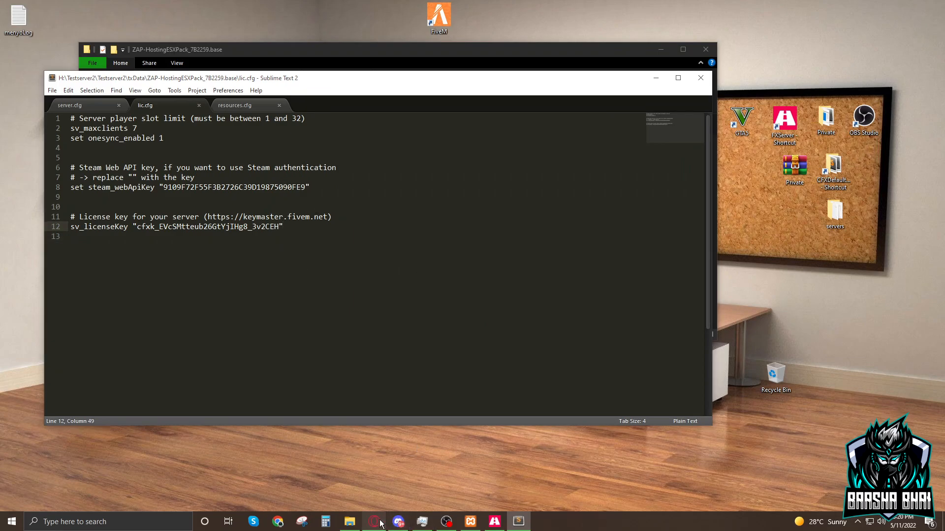
left_click(380, 523)
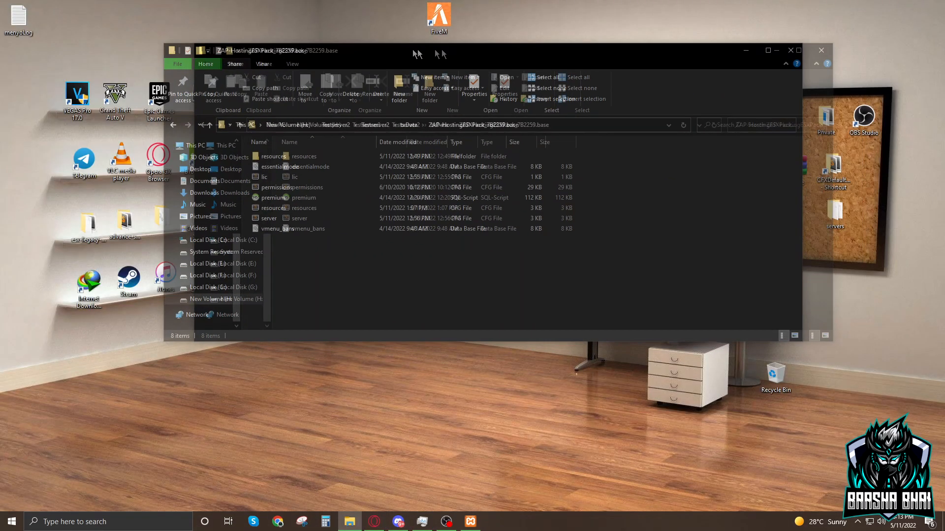
- Launch FXServer from Testserver2\FXserver and allow it through the Windows firewall
left_click_drag(417, 54, 333, 49)
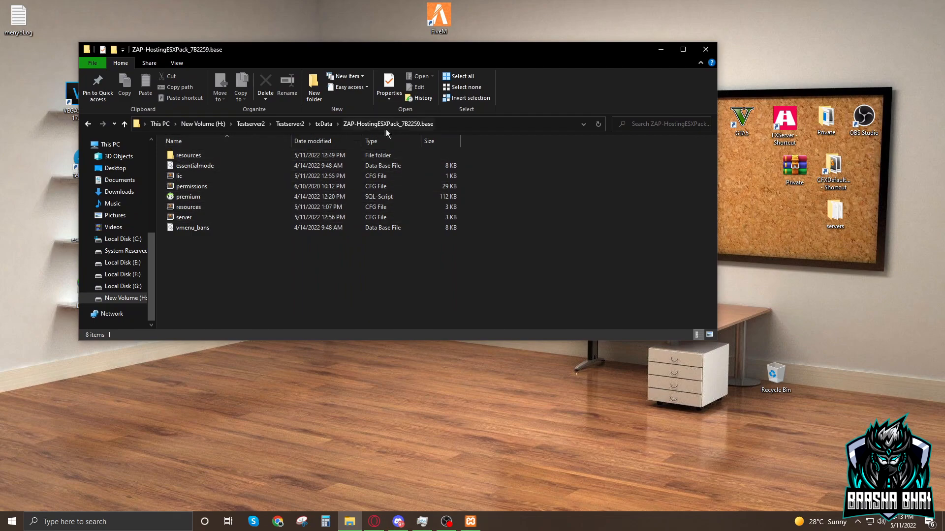
left_click(290, 123)
left_click(188, 166)
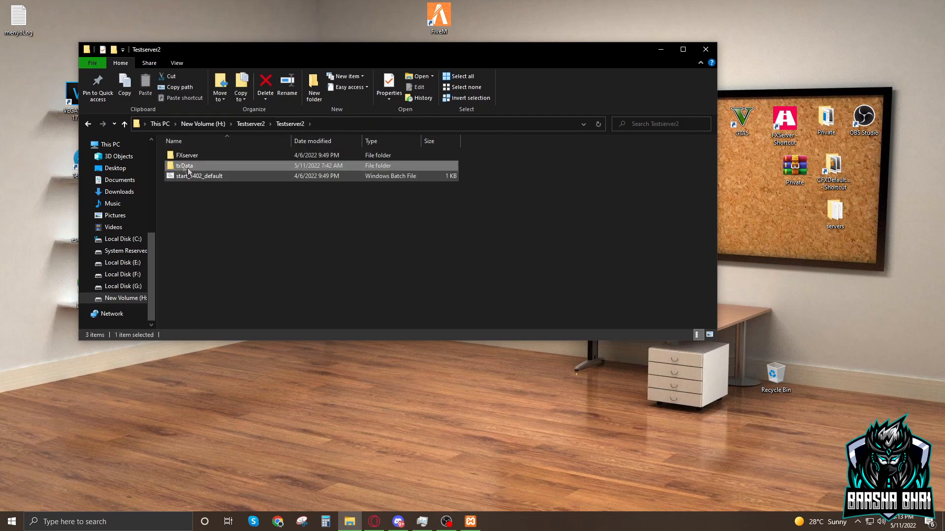
double_click(184, 155)
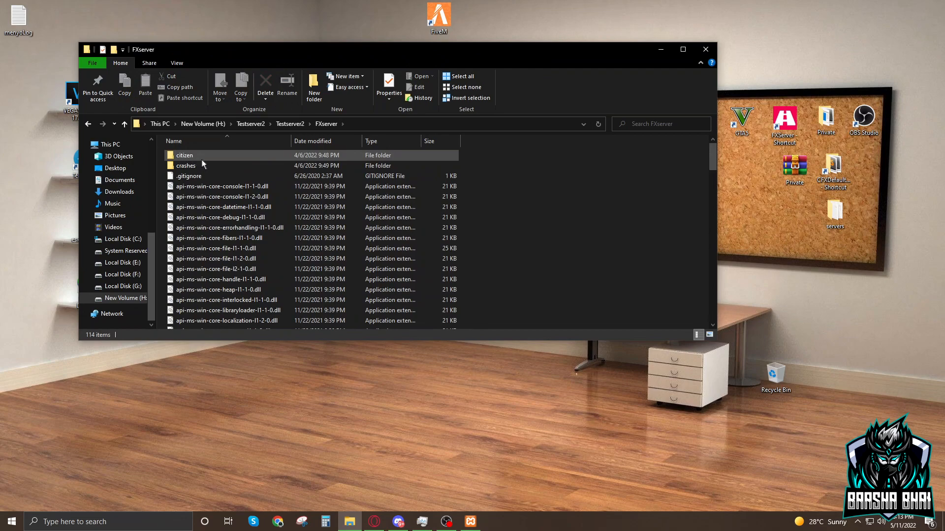
scroll(224, 214, "down", 5)
scroll(223, 213, "down", 5)
scroll(224, 213, "down", 5)
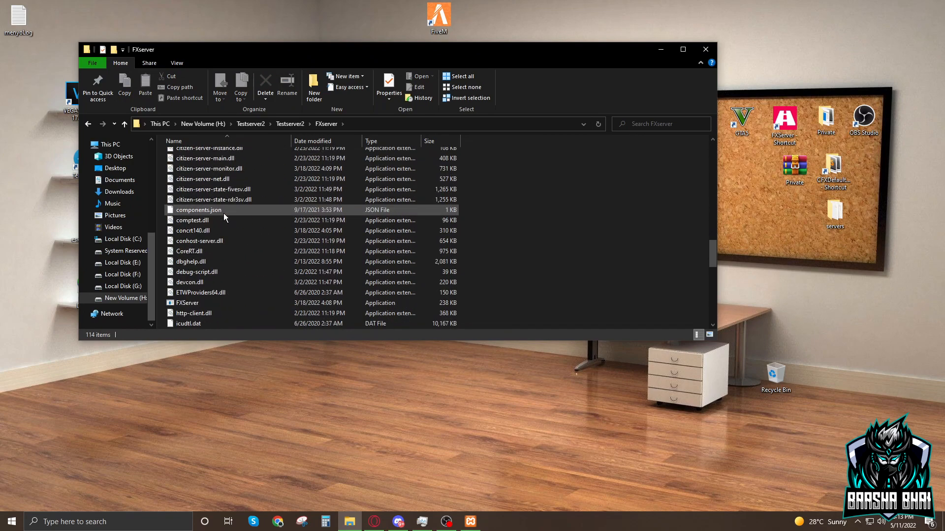
scroll(224, 214, "down", 5)
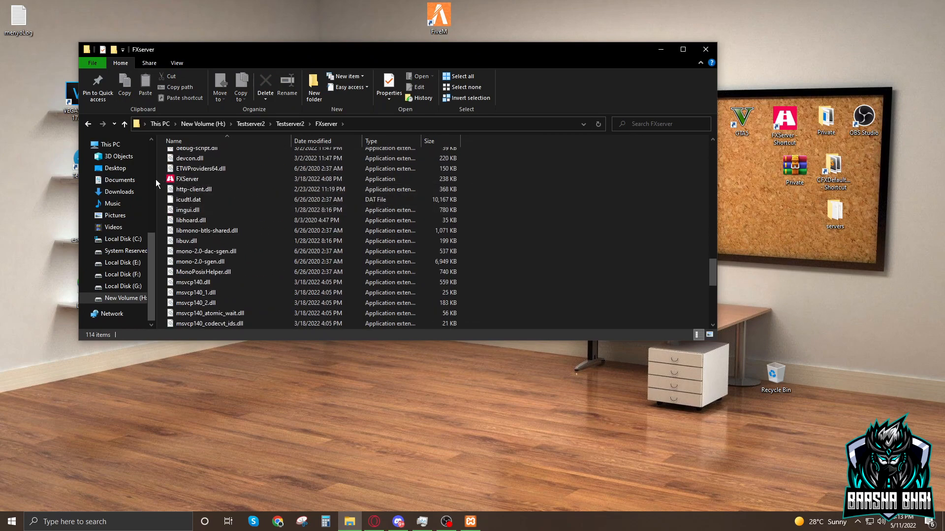
mouse_move(188, 179)
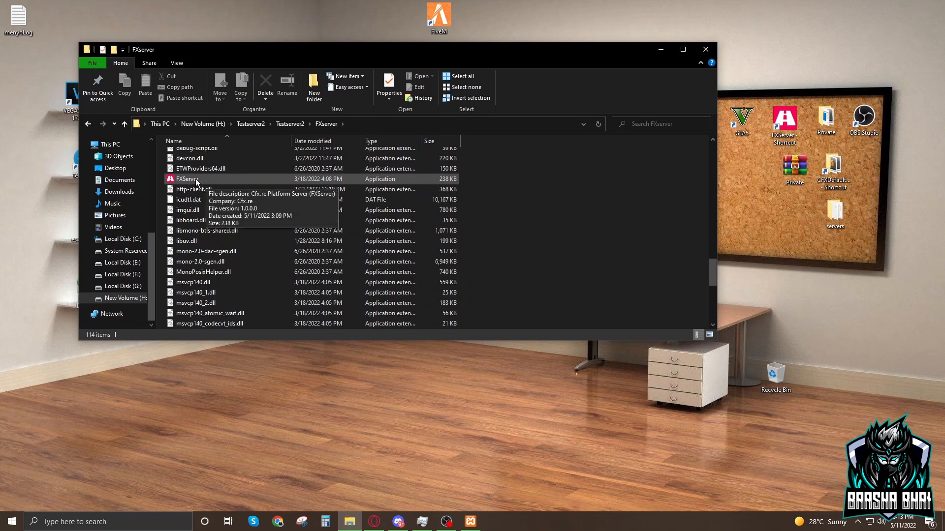
double_click(196, 179)
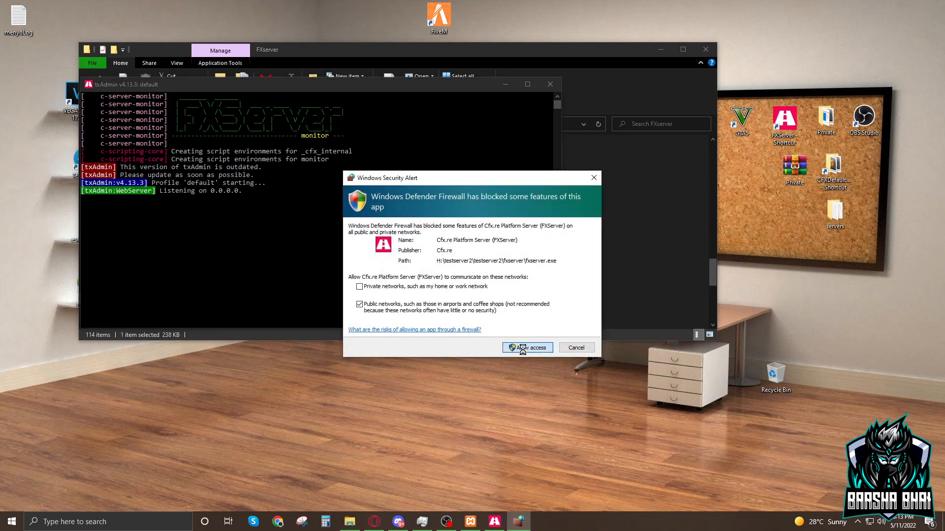
key("Return")
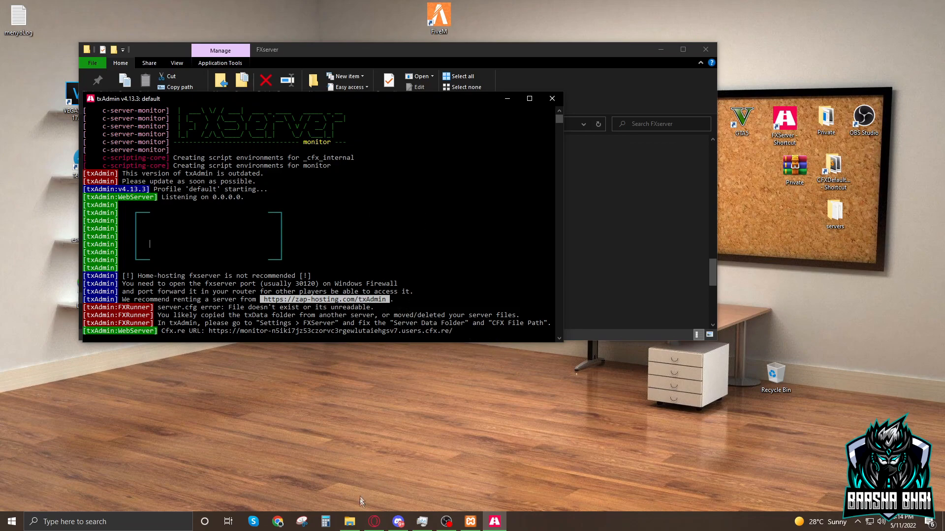
- Load the txAdmin login page at localhost:40120/auth in a new Opera tab
left_click(374, 525)
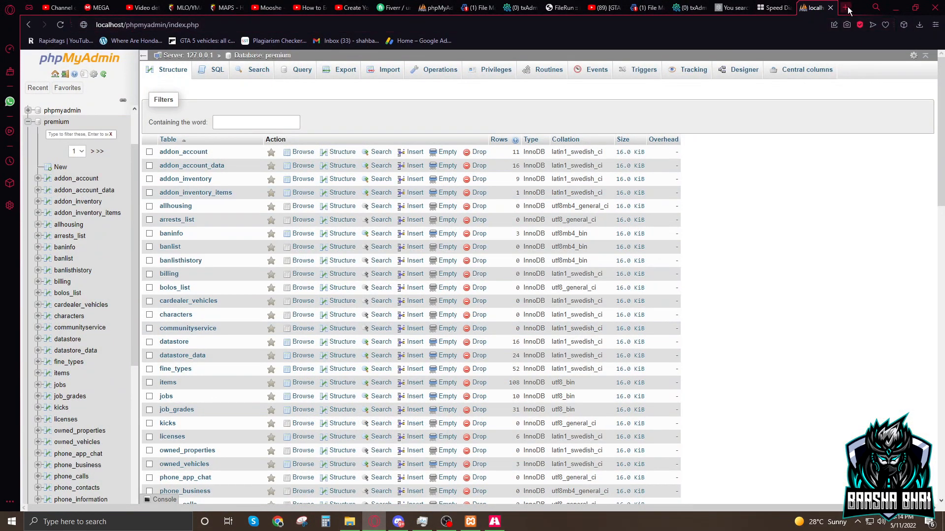
left_click(844, 9)
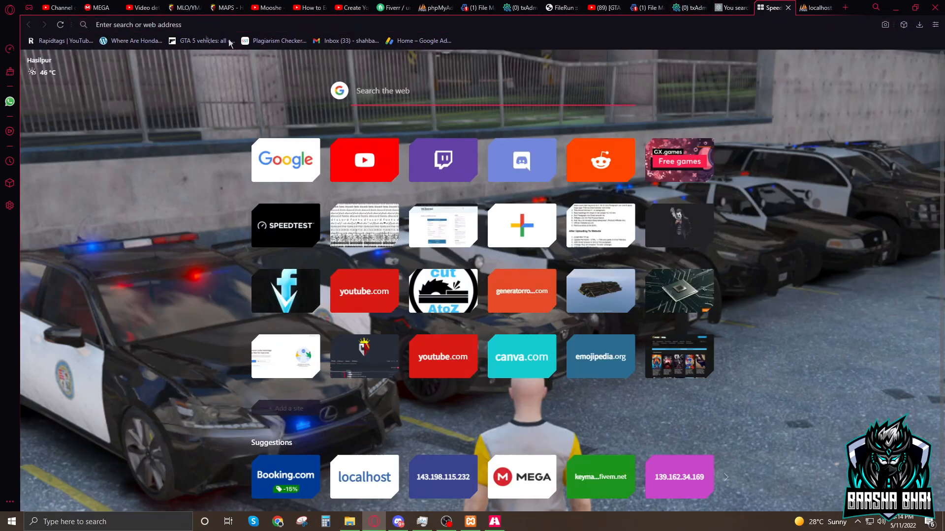
left_click(162, 25)
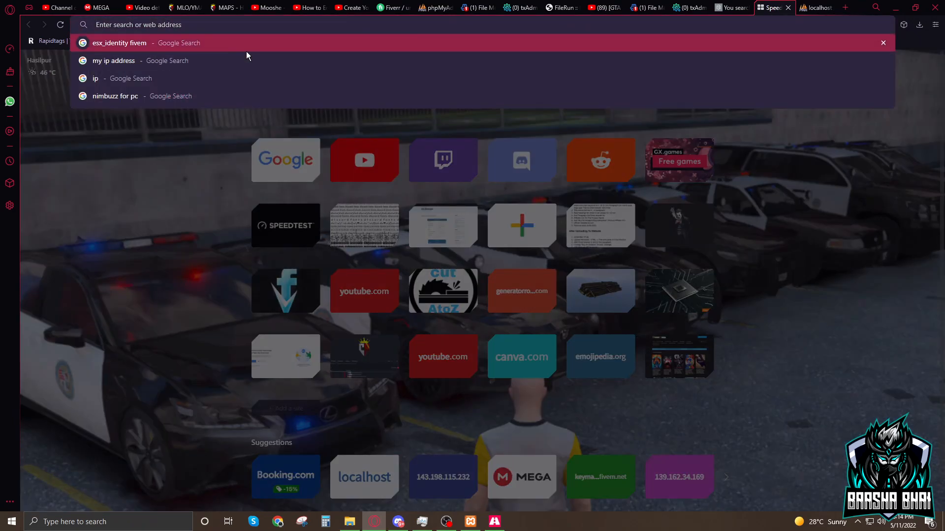
type("lo")
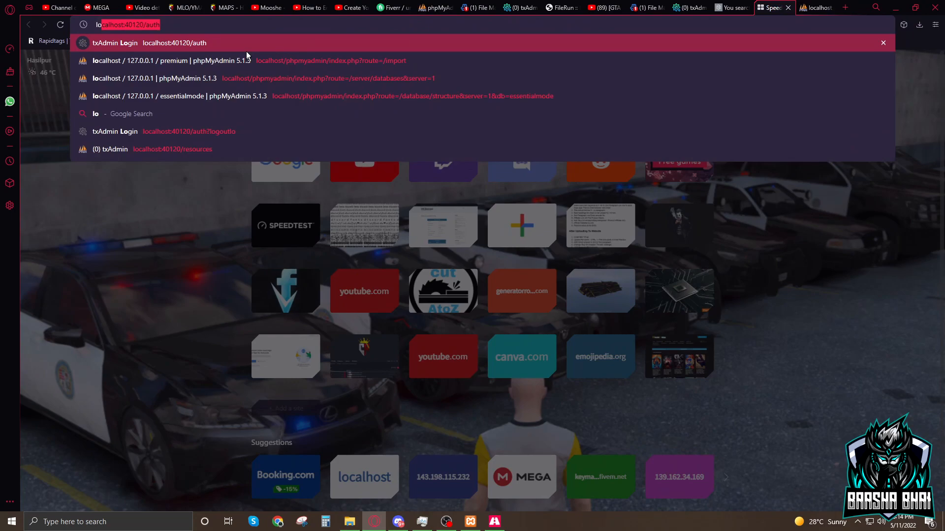
type("calh")
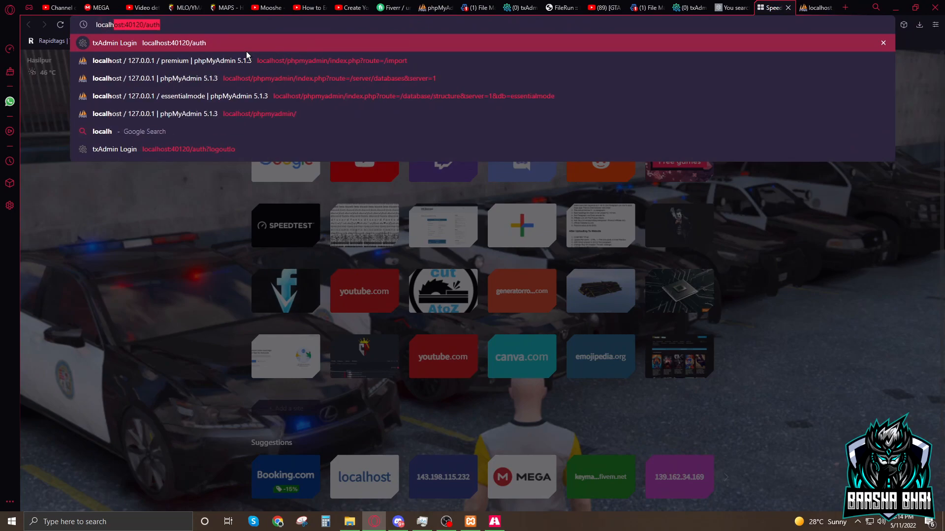
type("ost")
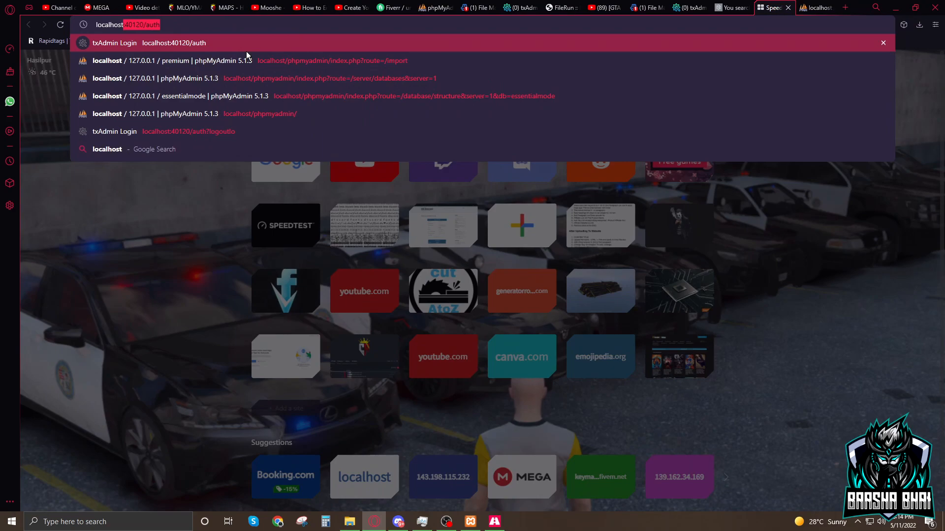
type(":")
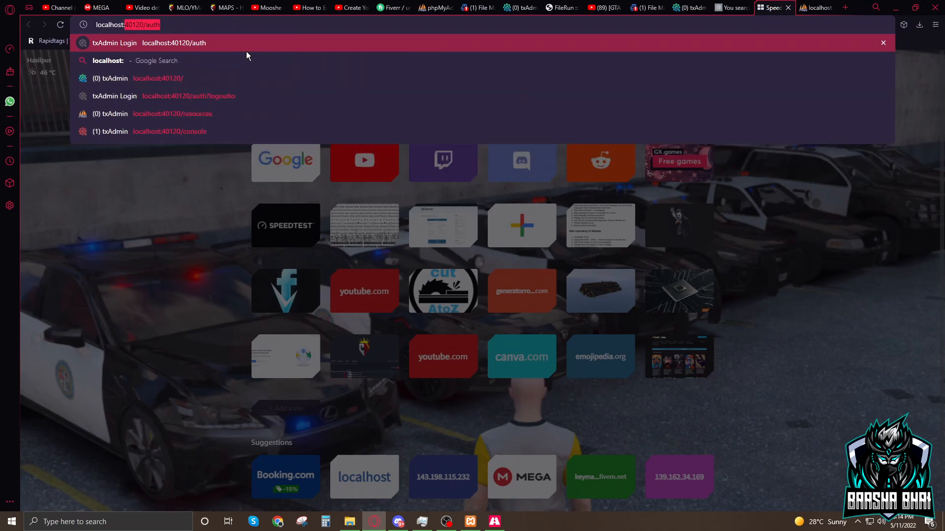
type("40")
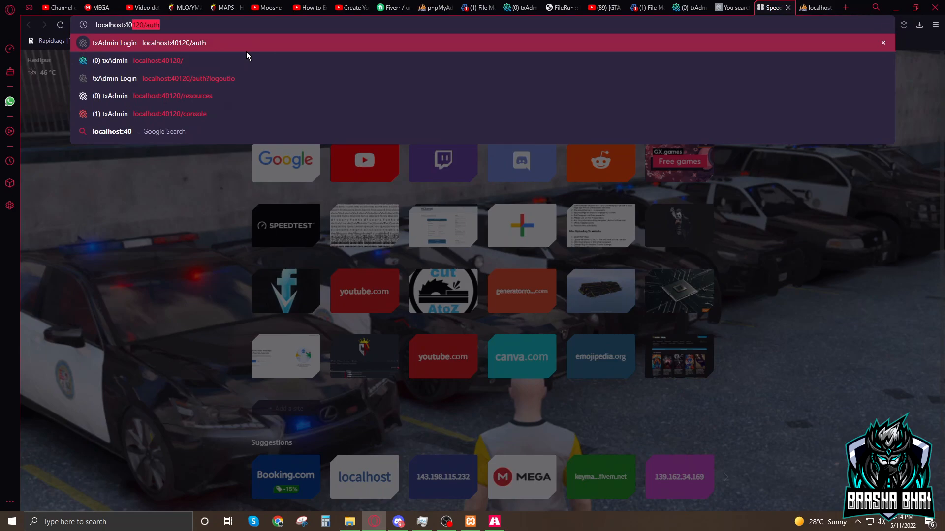
type("1")
type("2")
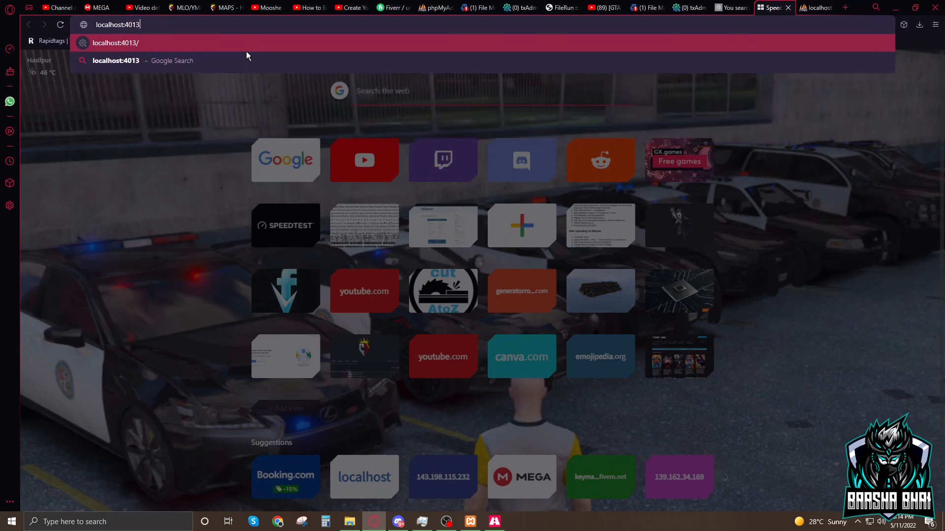
type("0")
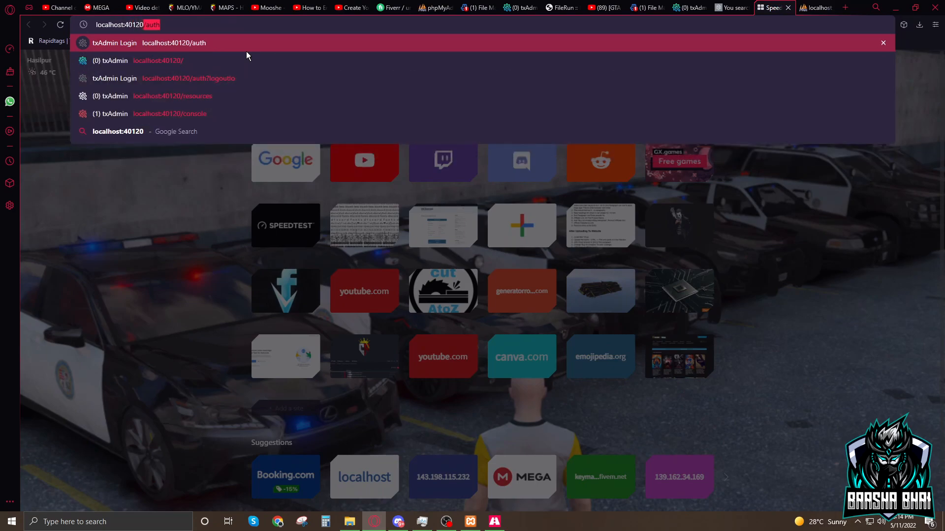
type("/")
type("auth")
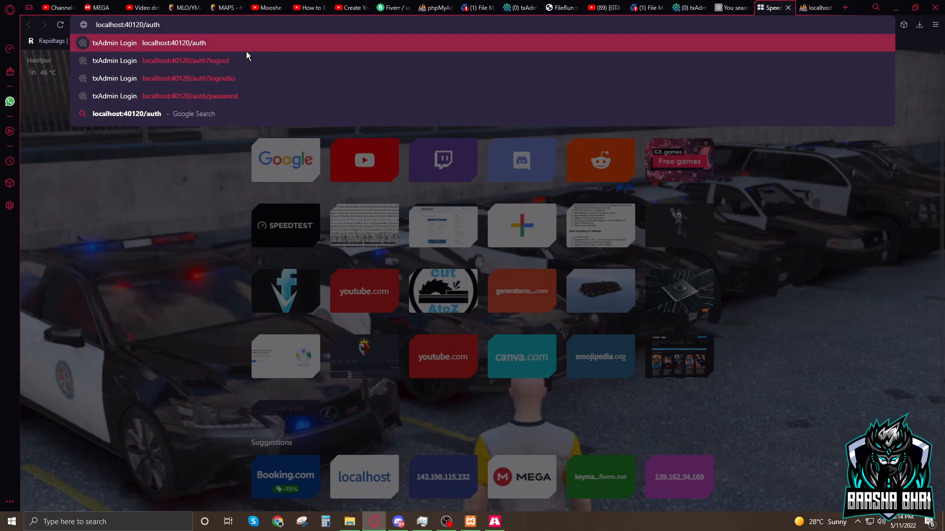
key("Return")
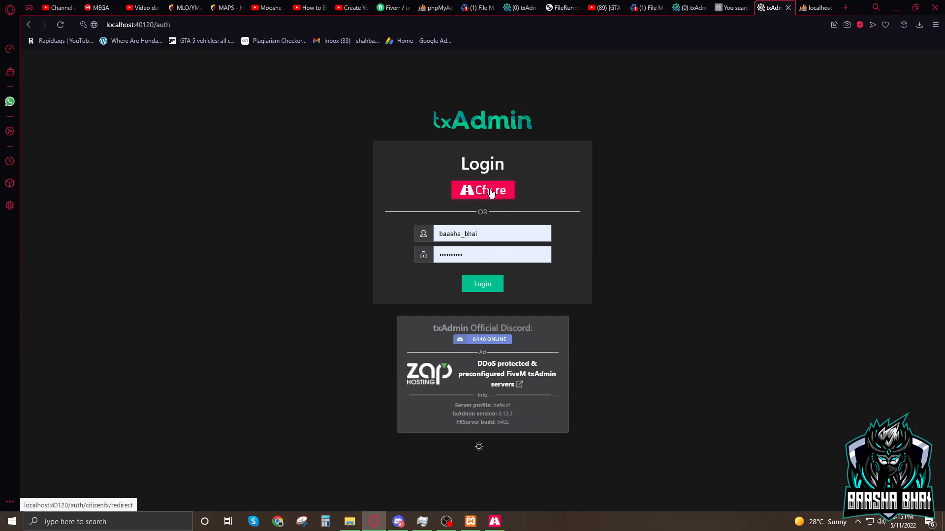
- Log in to txAdmin and reset FXServer settings from Master Actions, confirming the reset
left_click(483, 287)
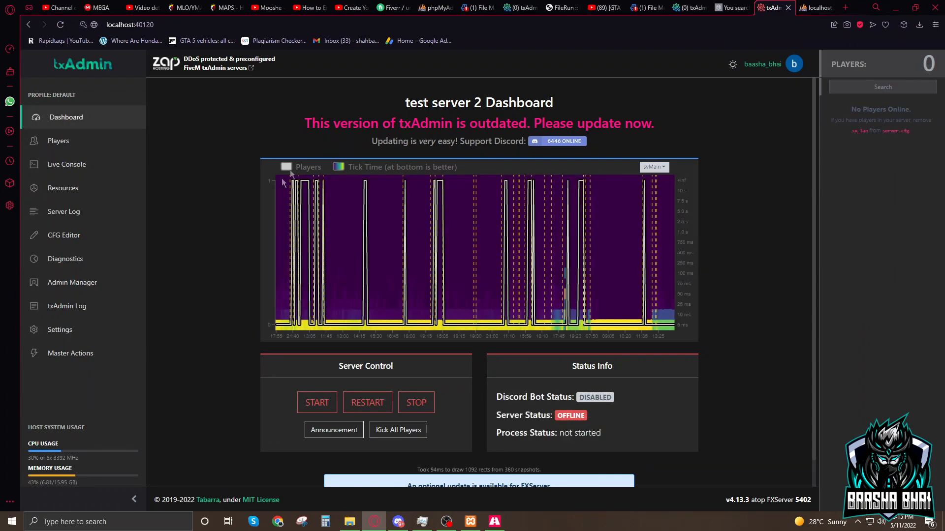
left_click(75, 357)
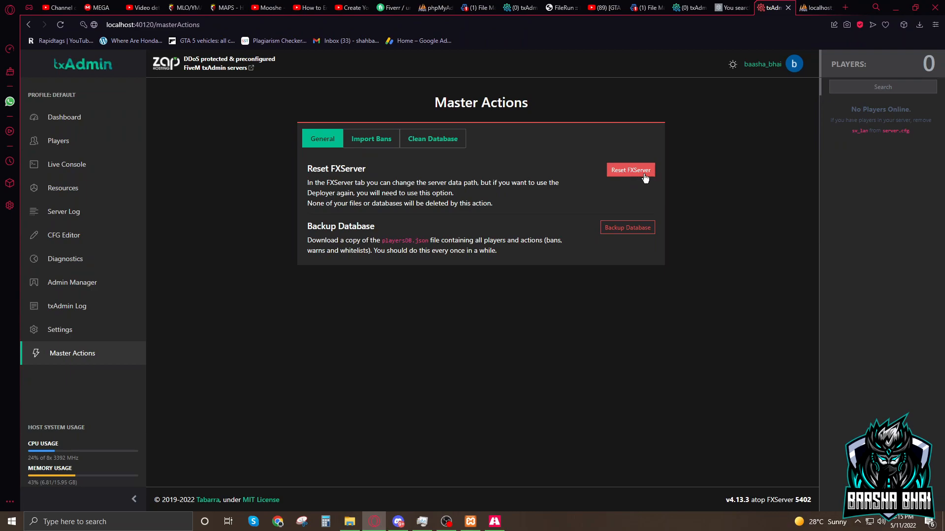
left_click(636, 175)
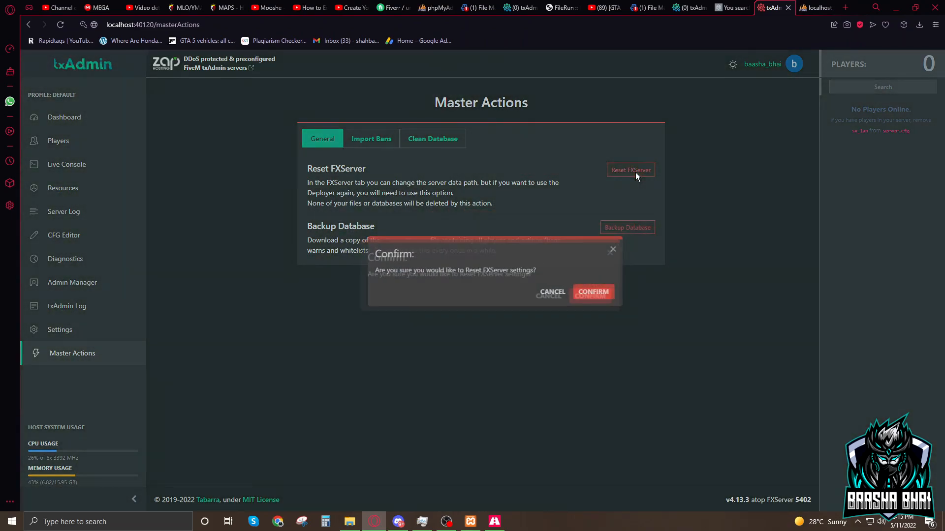
left_click(588, 305)
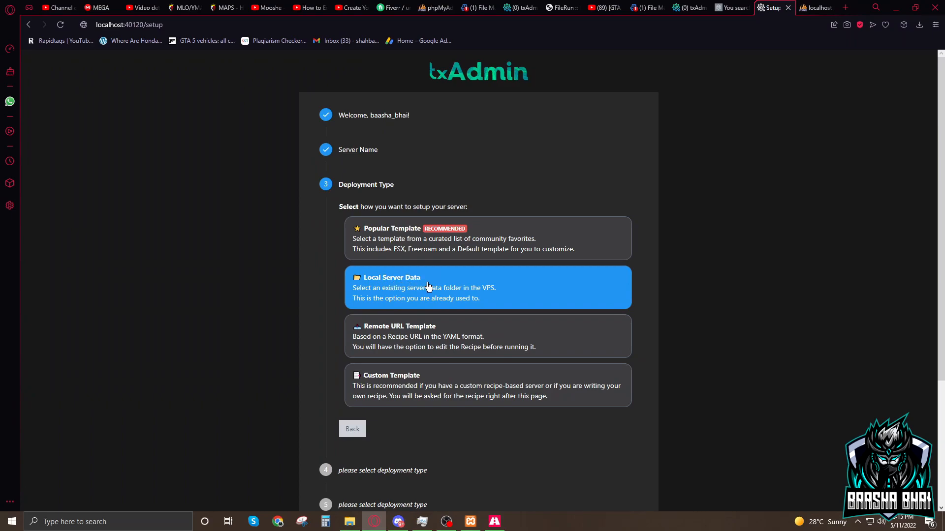
- Choose Local Server Data as the deployment type, reaching the base folder field
left_click(394, 288)
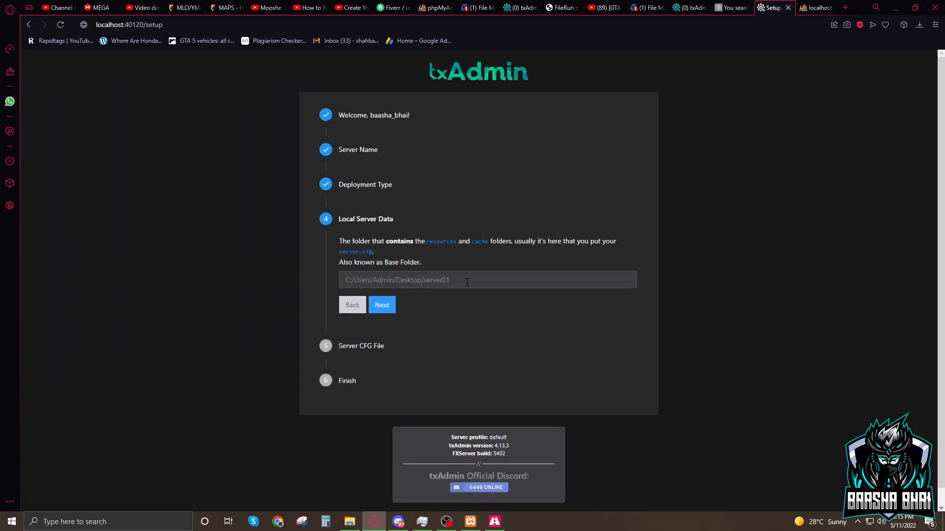
left_click(466, 282)
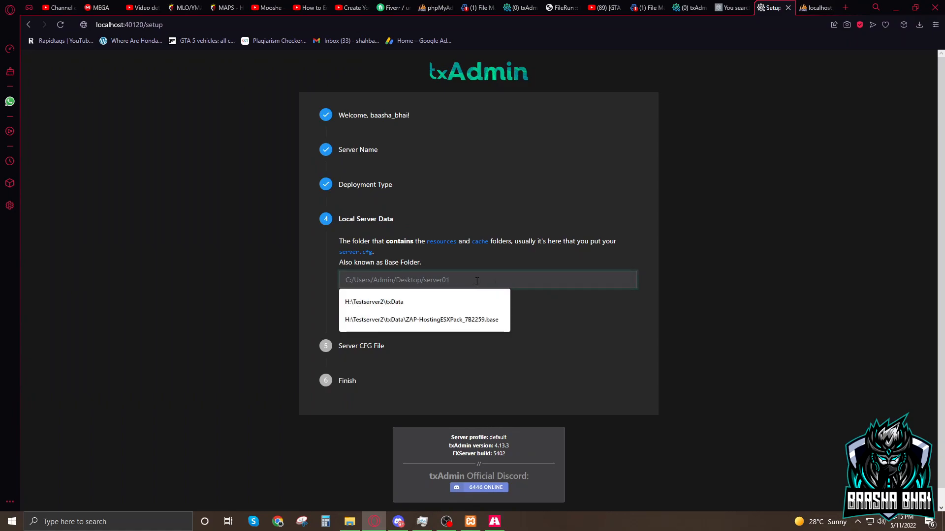
left_click(594, 317)
- Browse the Testserver2 folder in File Explorer to locate the server data with server.cfg
left_click(349, 522)
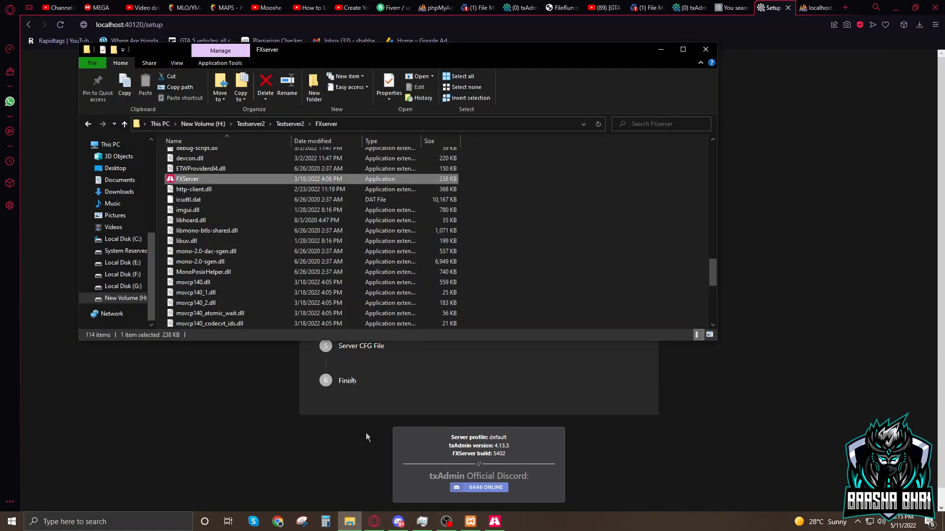
left_click(290, 124)
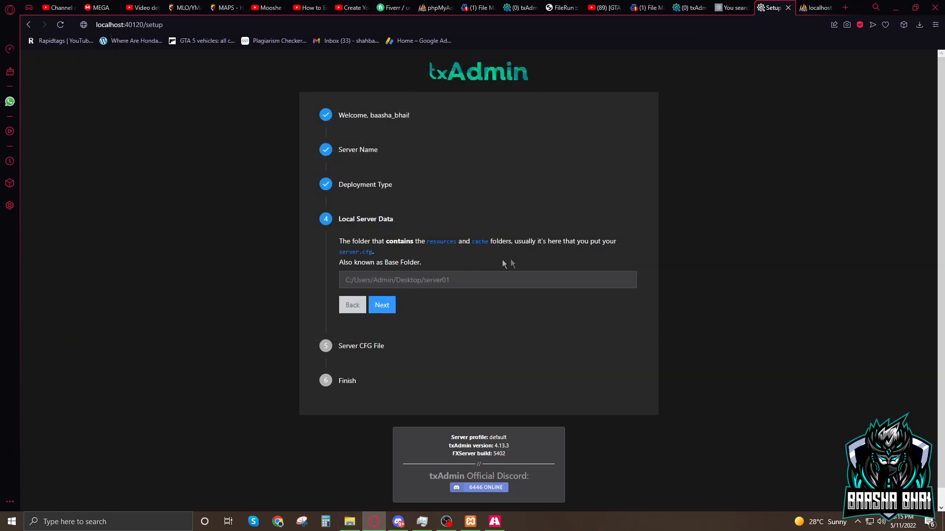
left_click_drag(427, 242, 486, 241)
left_click(473, 263)
left_click_drag(428, 241, 488, 241)
left_click(355, 252)
double_click(355, 252)
left_click(478, 246)
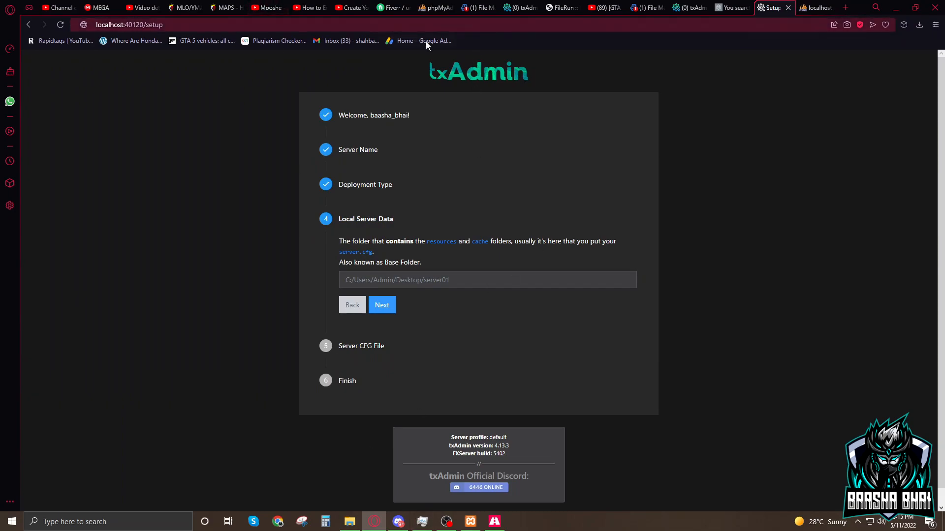
- Copy the full path of txData\ZAP-HostingESXPack_7B2259.base from the address bar
left_click(349, 522)
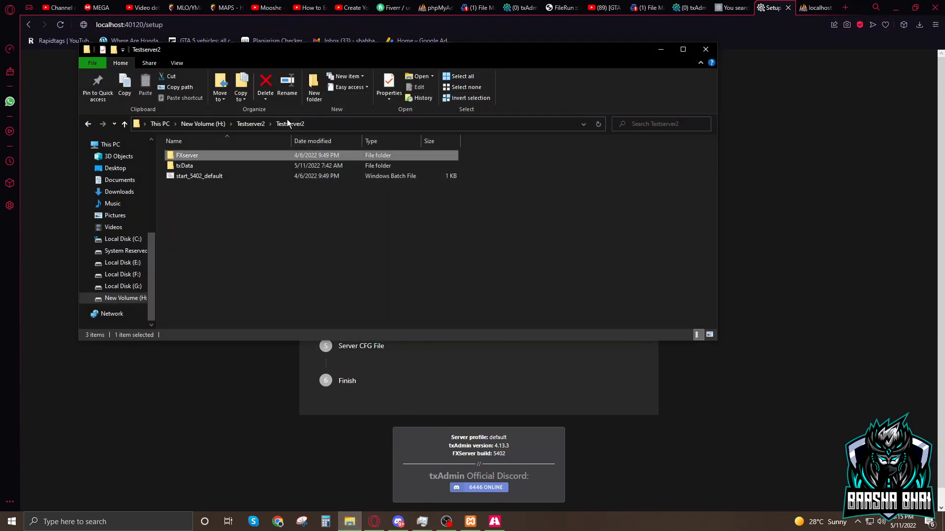
double_click(185, 165)
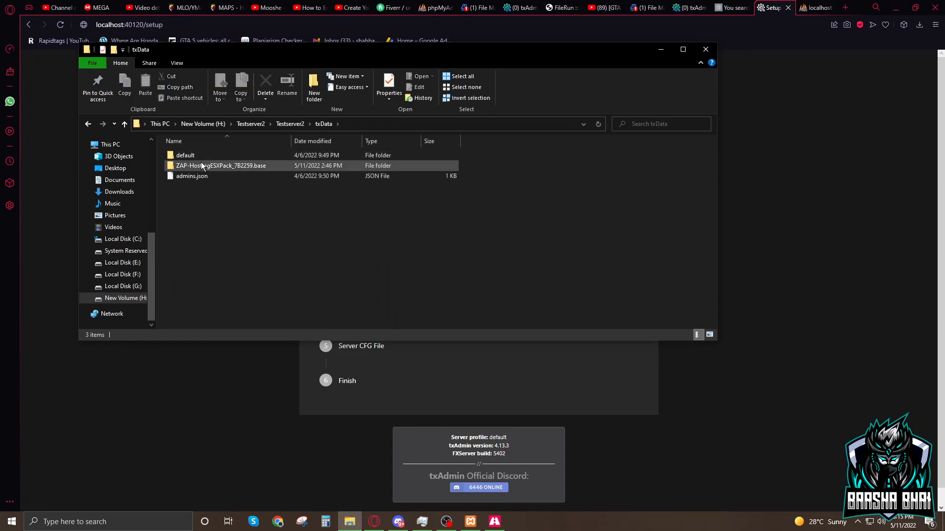
double_click(220, 166)
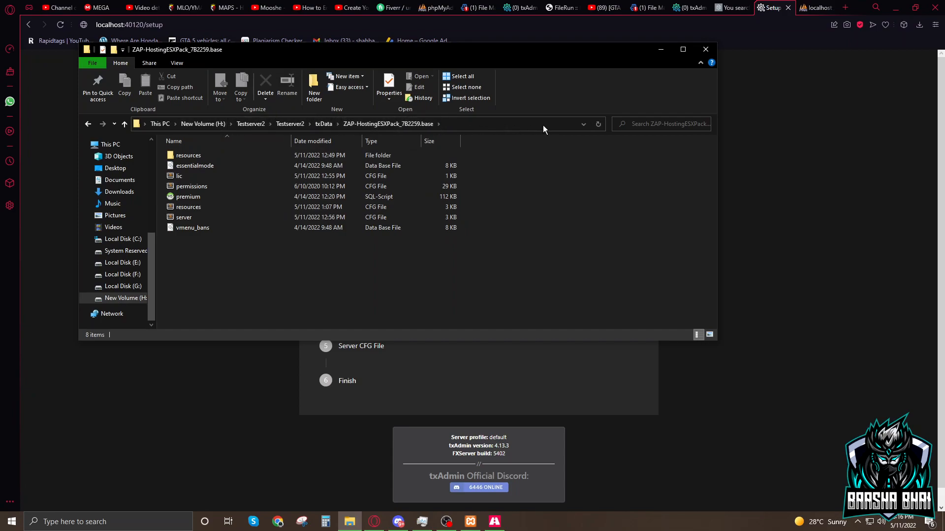
left_click(505, 123)
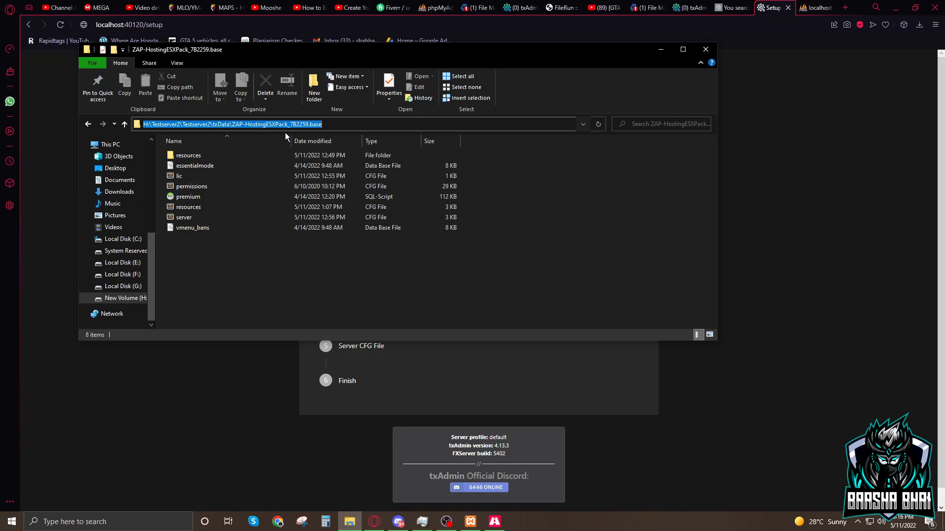
- Paste the path into txAdmin's Base Folder field and advance to the Server CFG step
left_click(620, 420)
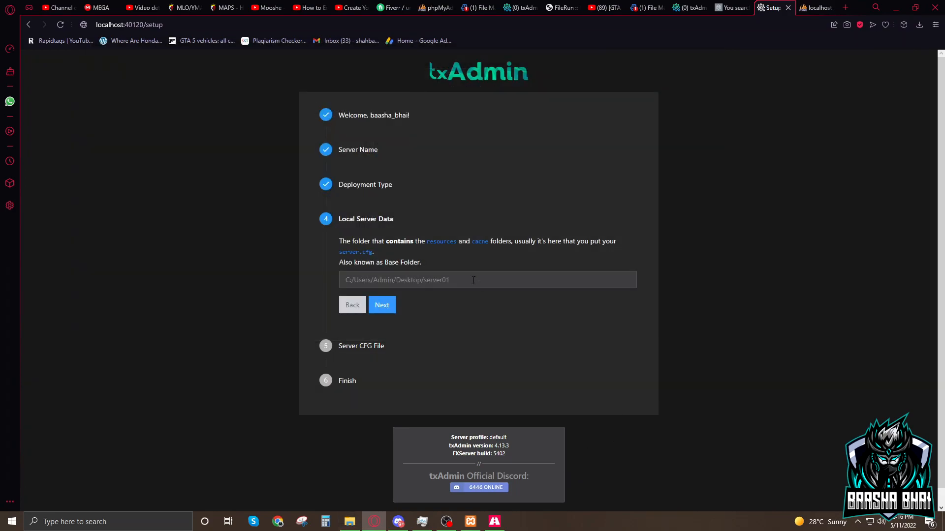
left_click(473, 280)
type("H:\\Testserver2\\Testserver2\\txData\\ZAP-HostingESXPack_7B2259.base")
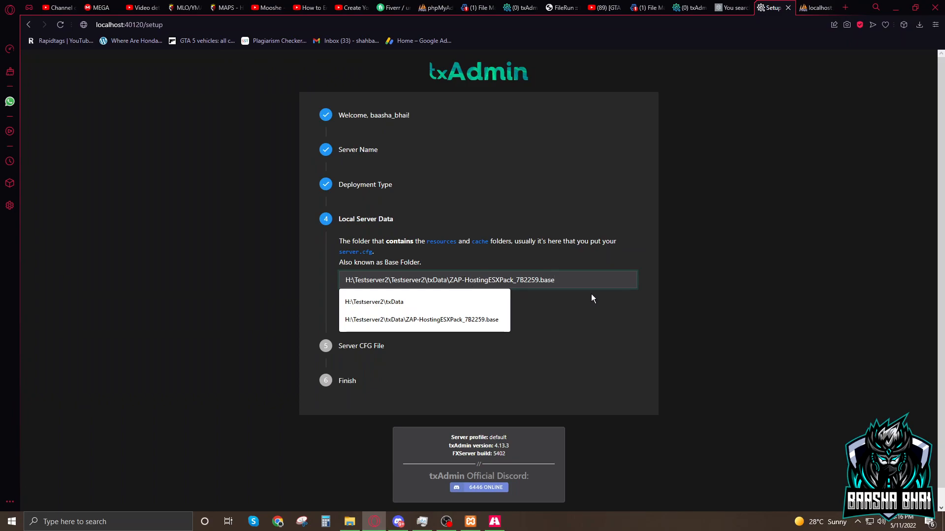
left_click(550, 317)
left_click(382, 304)
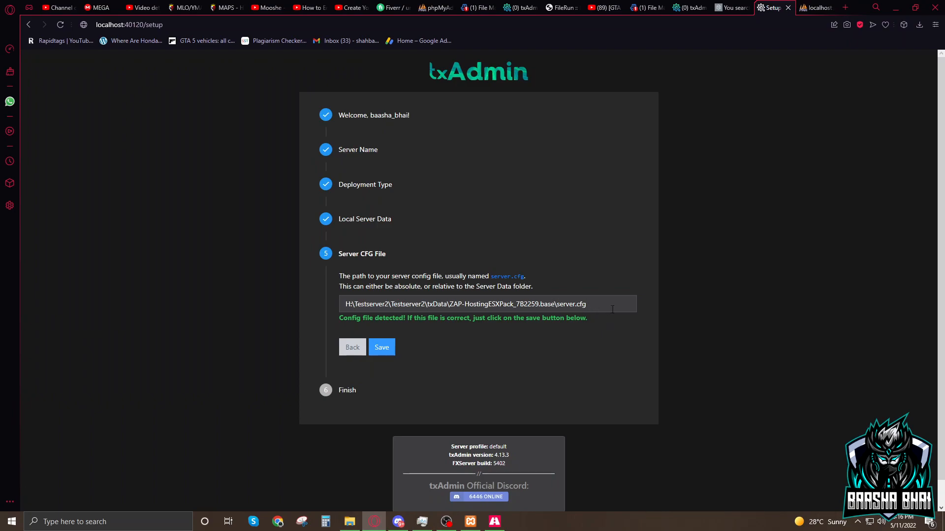
- Save the detected server.cfg path, then save the profile and start the server
left_click(381, 348)
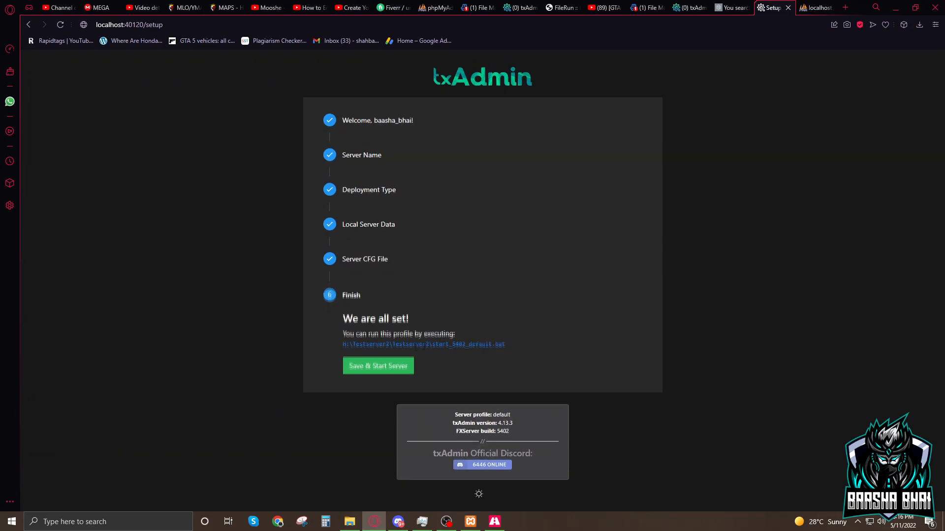
left_click(366, 367)
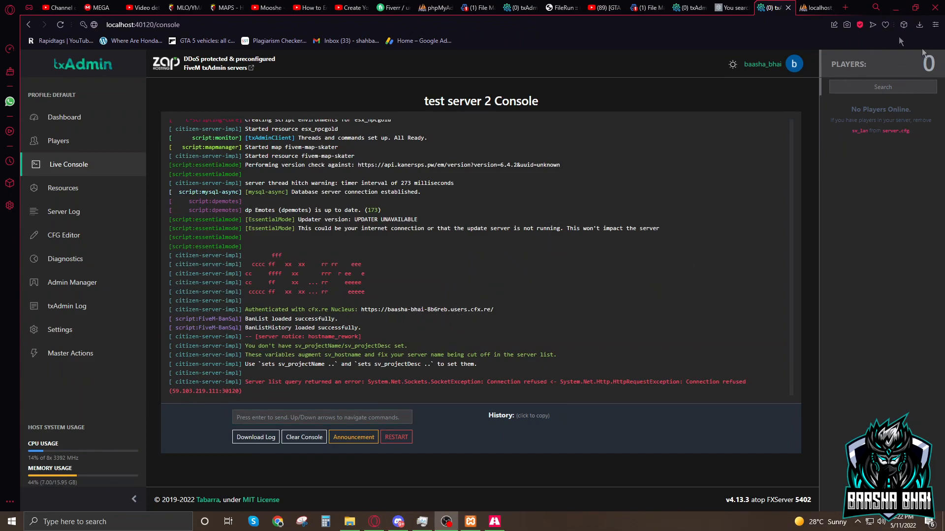
- Hide the browser once the live console shows test server 2 running
left_click(908, 9)
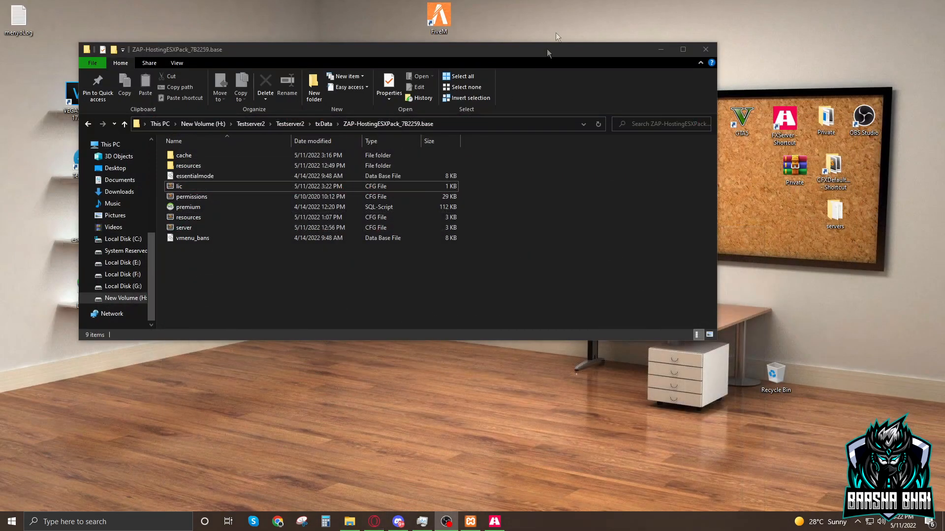
- Refresh the desktop, launch the FiveM shortcut and dismiss the ms-gamingoverlay prompt
left_click(658, 52)
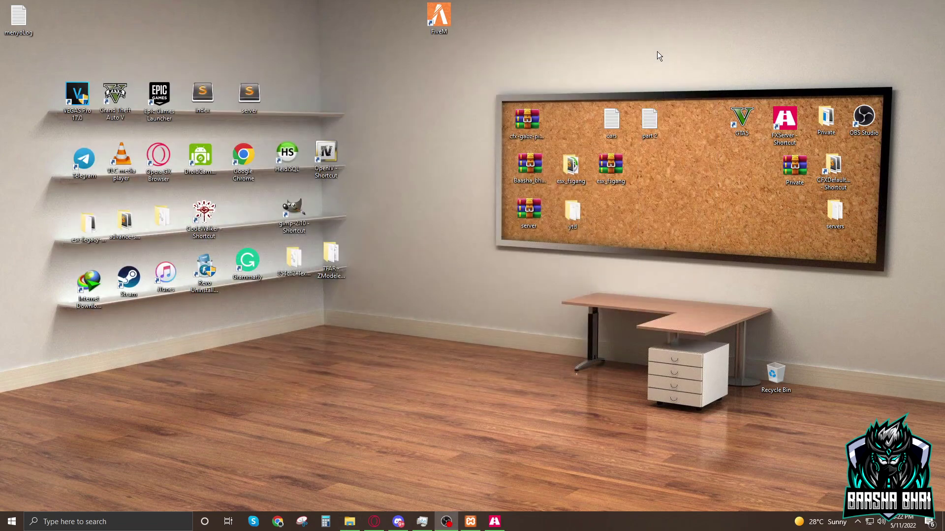
right_click(473, 55)
left_click(510, 86)
left_click(440, 16)
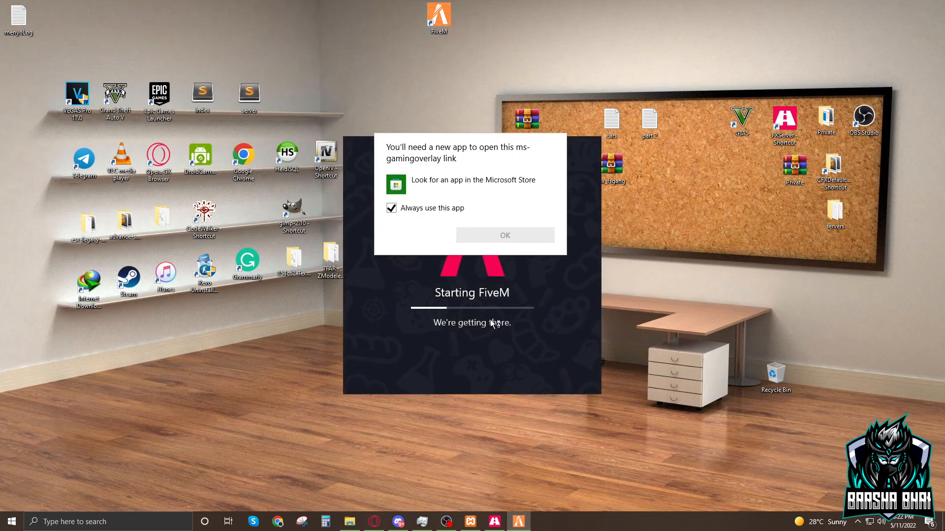
left_click(492, 322)
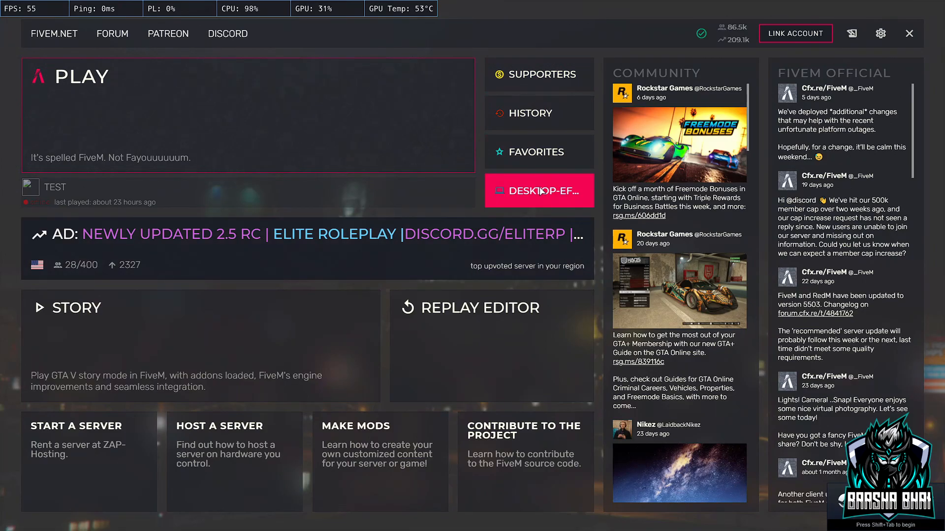
- Connect to the local test server 2 from the FiveM server list
left_click(544, 195)
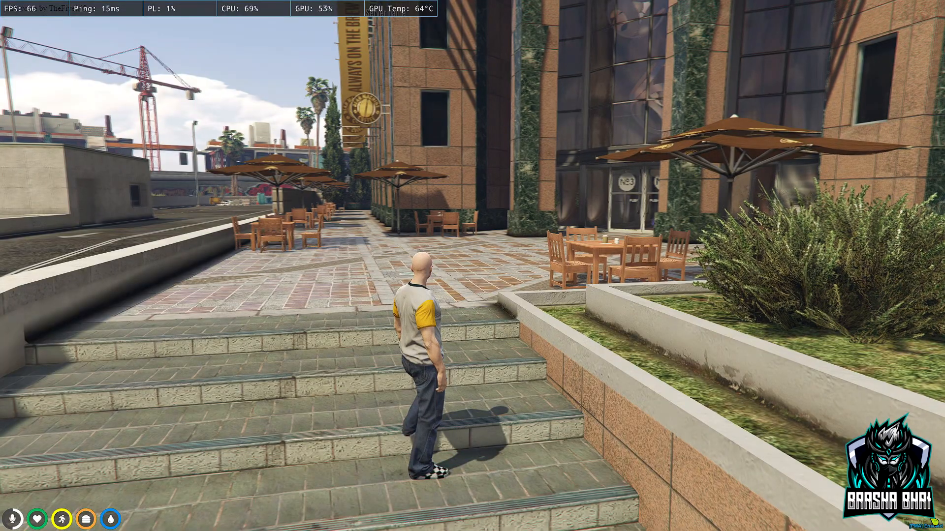
type("t")
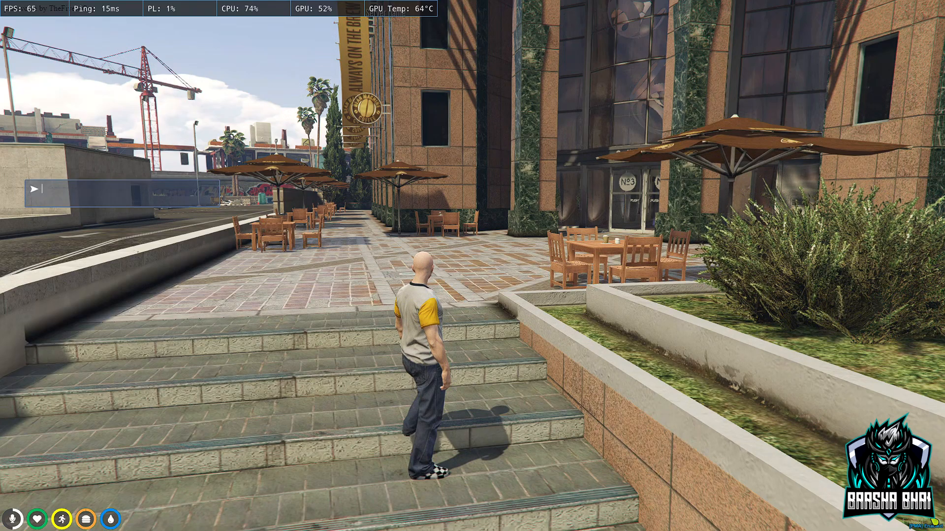
type("/hud")
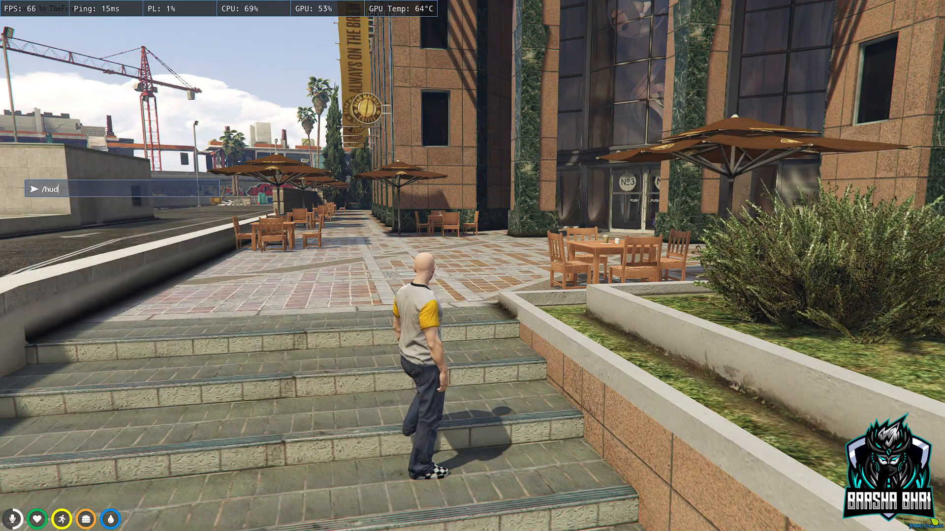
- Submit the /hud command and toggle Show Balances & Job on in the JoeHud panel
key("Return")
scroll(509, 360, "down", 2)
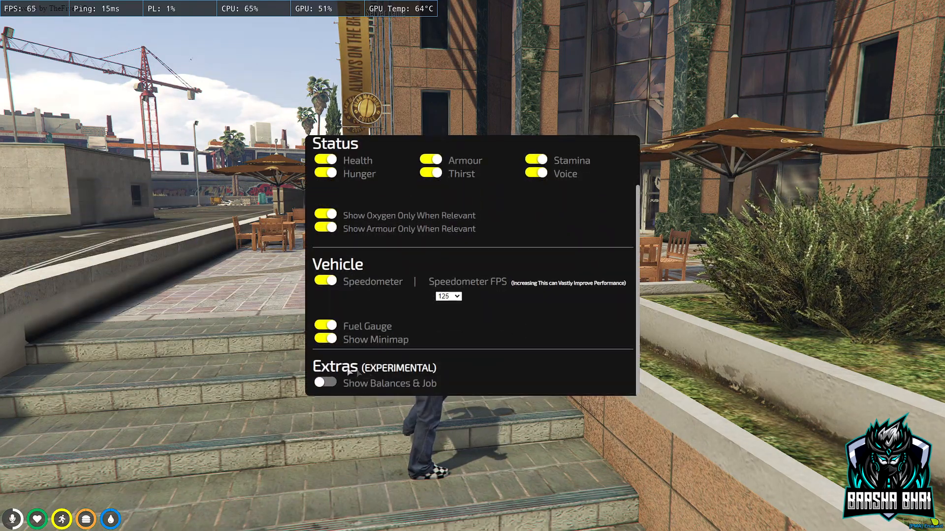
left_click(330, 384)
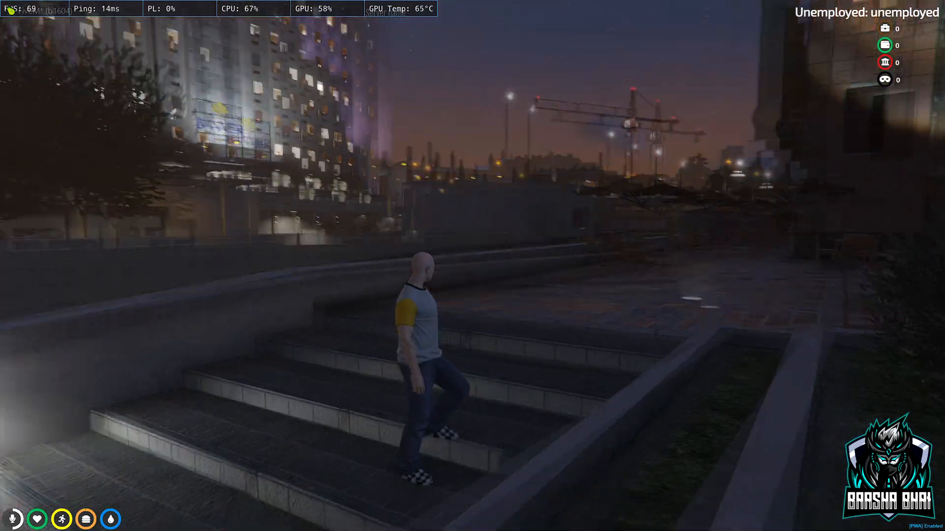
key("Escape")
left_click(432, 357)
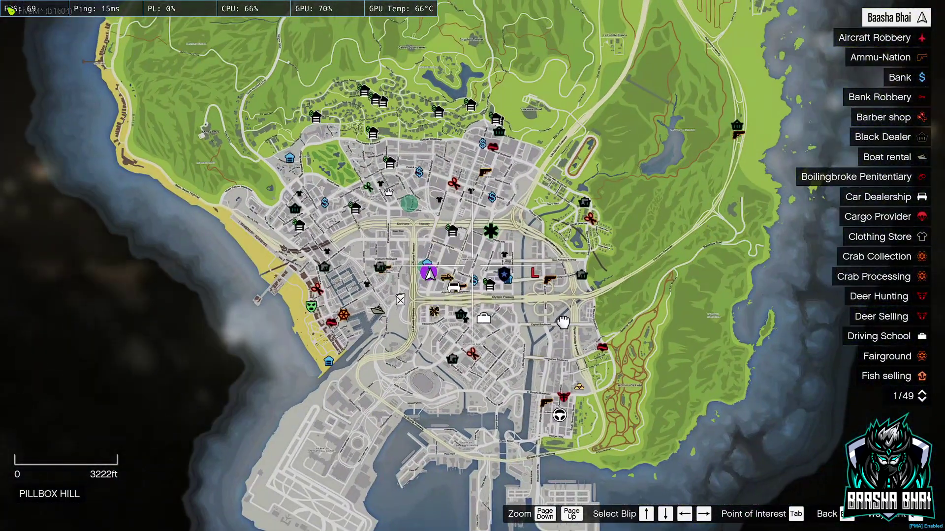
left_click_drag(588, 297, 517, 314)
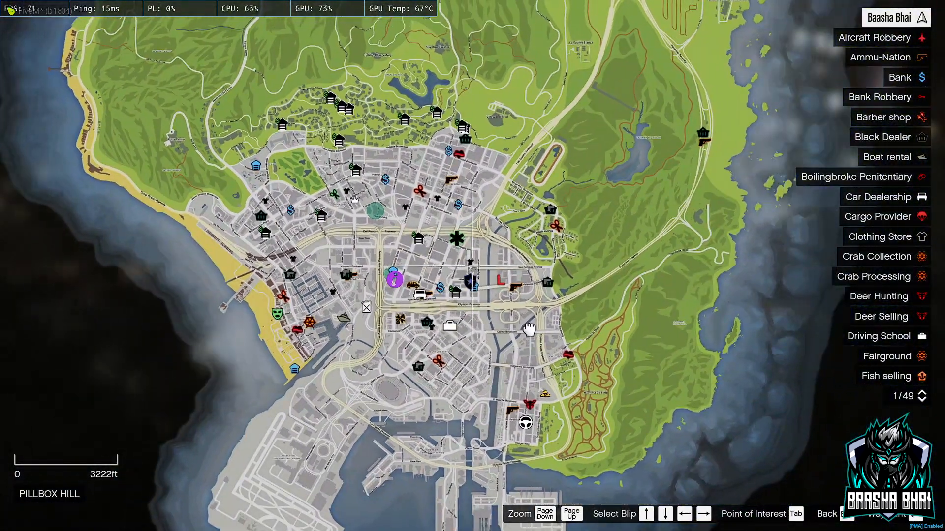
left_click(878, 237)
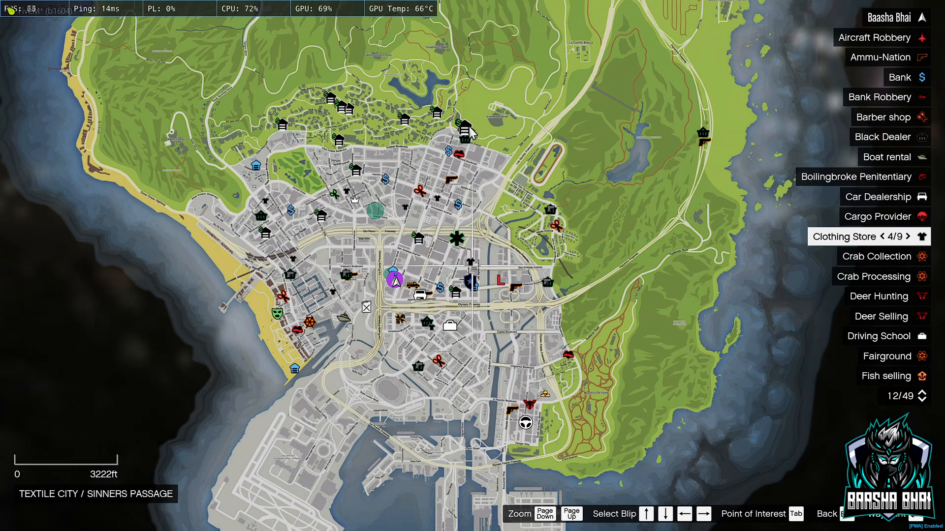
scroll(473, 133, "down", 5)
left_click_drag(473, 221, 450, 309)
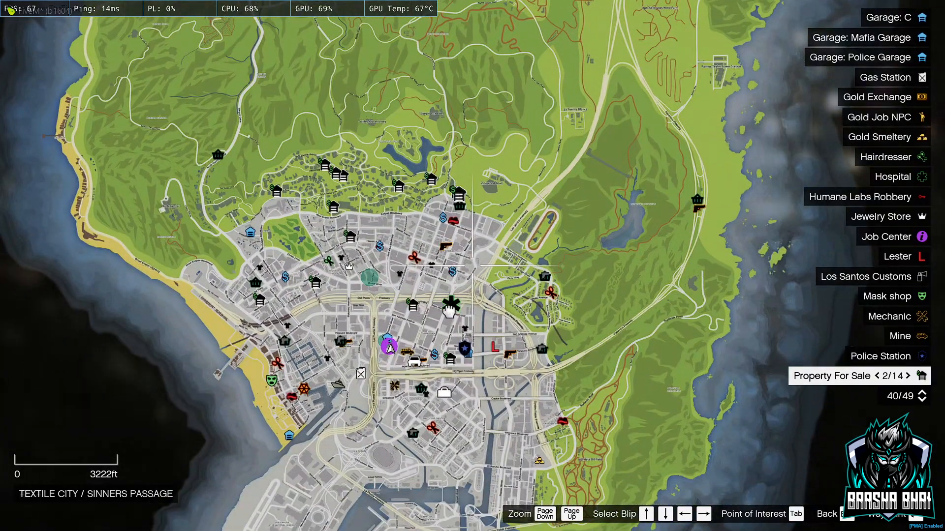
key("BackSpace")
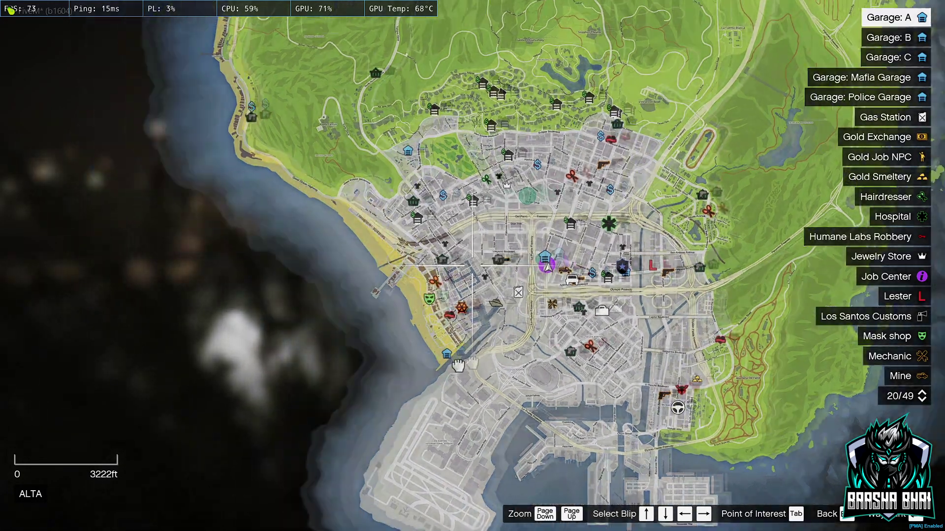
left_click_drag(525, 329, 520, 177)
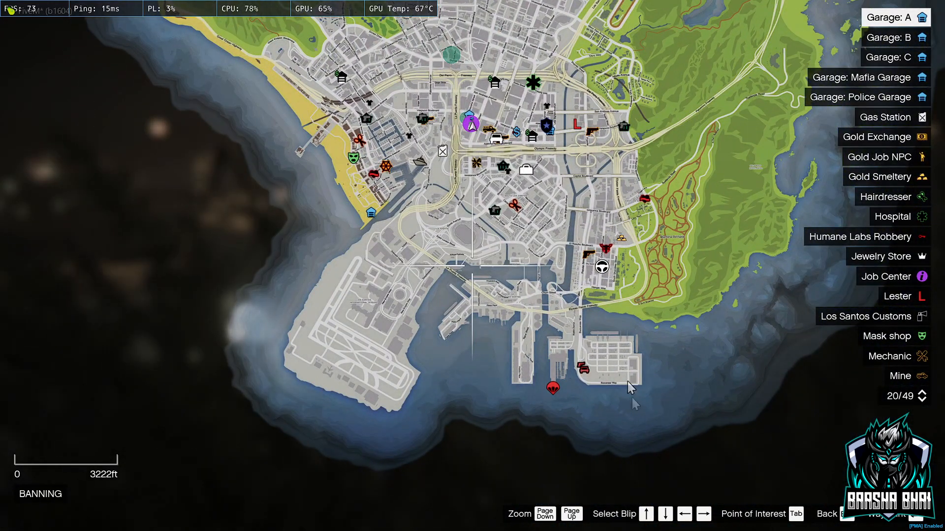
left_click_drag(615, 309, 547, 386)
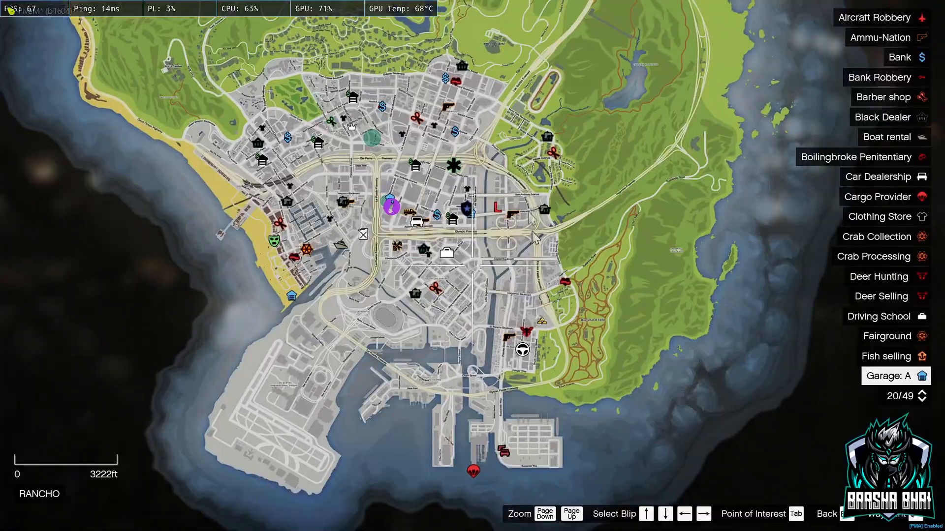
key("Up")
key("Up")
key("Up")
mouse_move(533, 344)
left_mouse_down()
mouse_move(491, 347)
mouse_move(508, 212)
mouse_move(577, 157)
mouse_move(595, 164)
mouse_move(432, 295)
left_mouse_up()
key("Down")
key("Down")
key("Down")
scroll(595, 163, "down", 3)
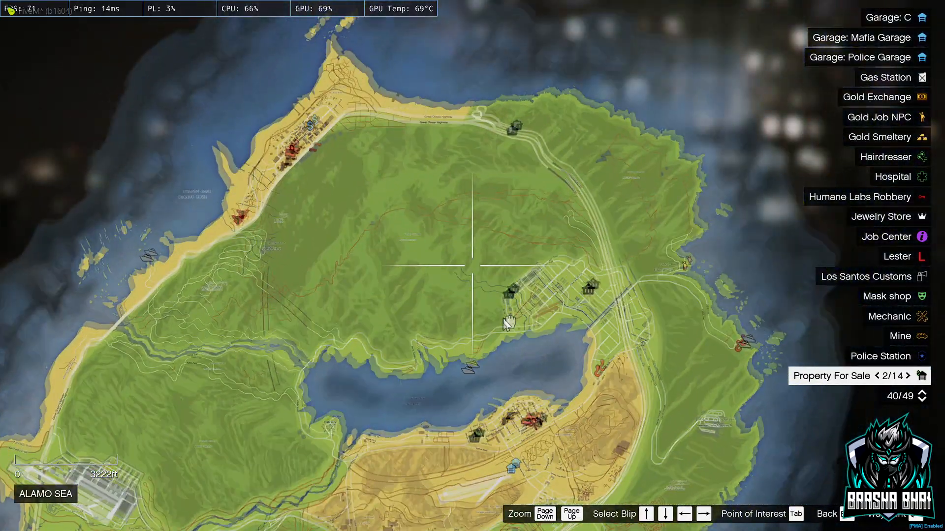
left_click_drag(432, 127, 405, 209)
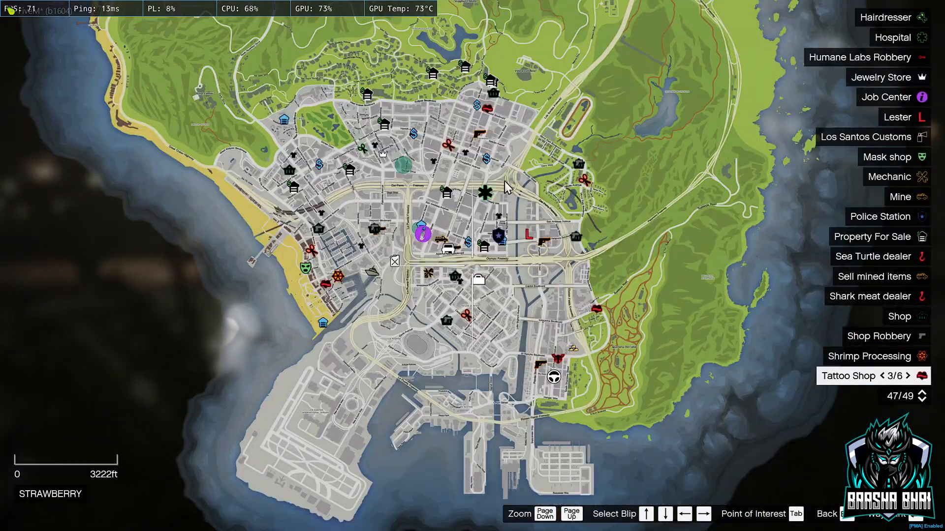
left_click_drag(519, 74, 507, 443)
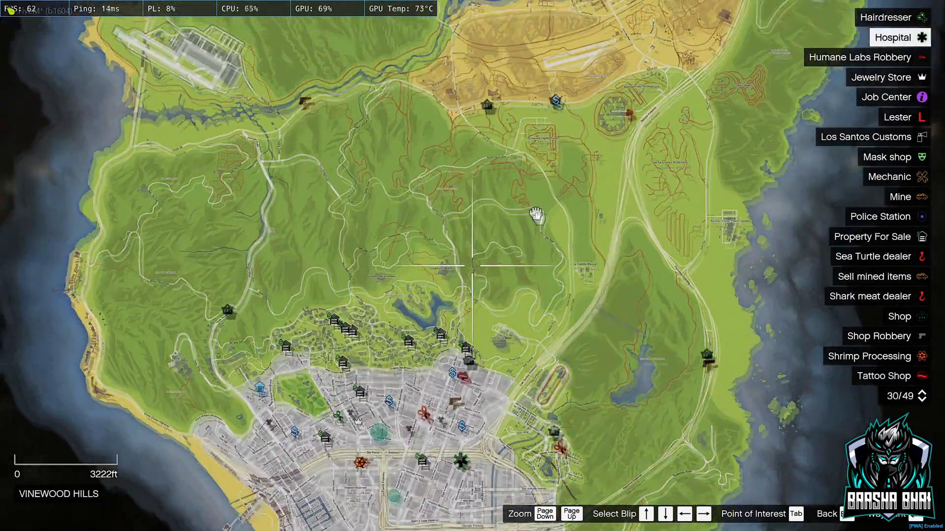
left_click_drag(545, 112, 546, 251)
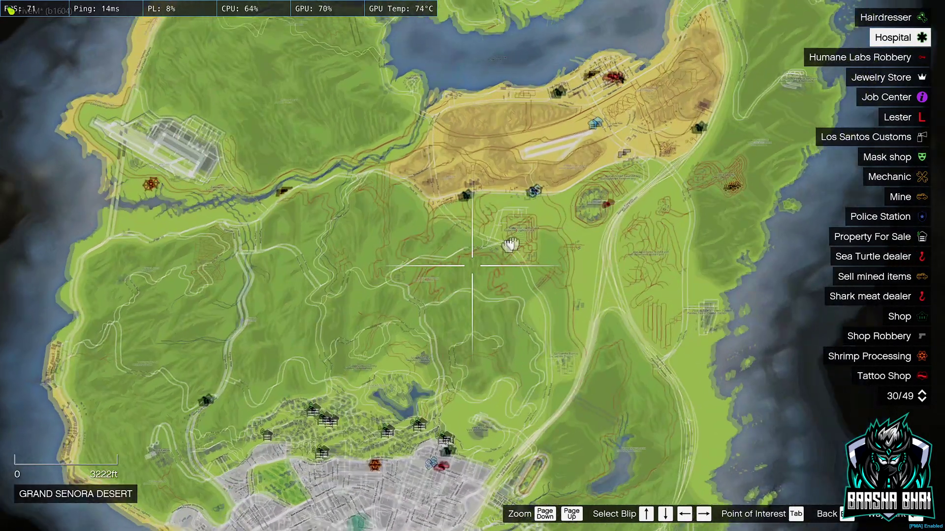
left_click_drag(547, 225, 442, 319)
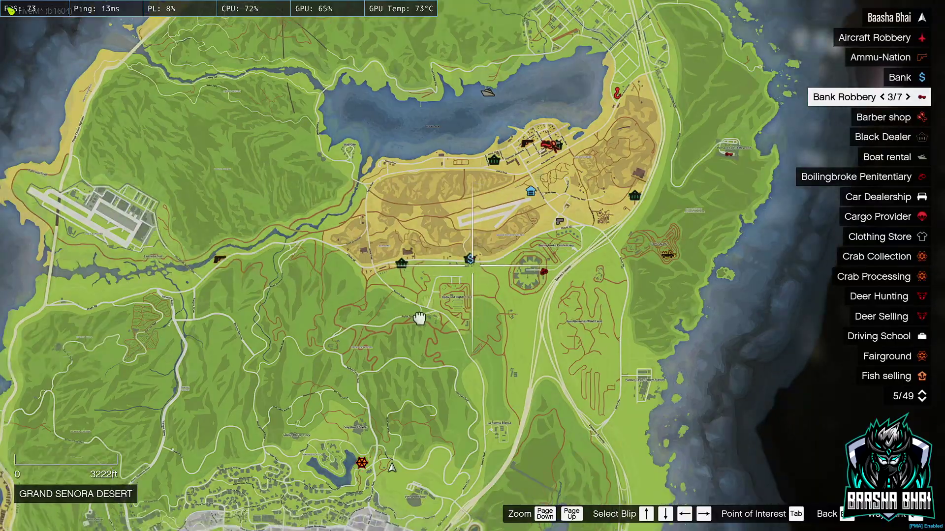
left_click_drag(441, 320, 445, 172)
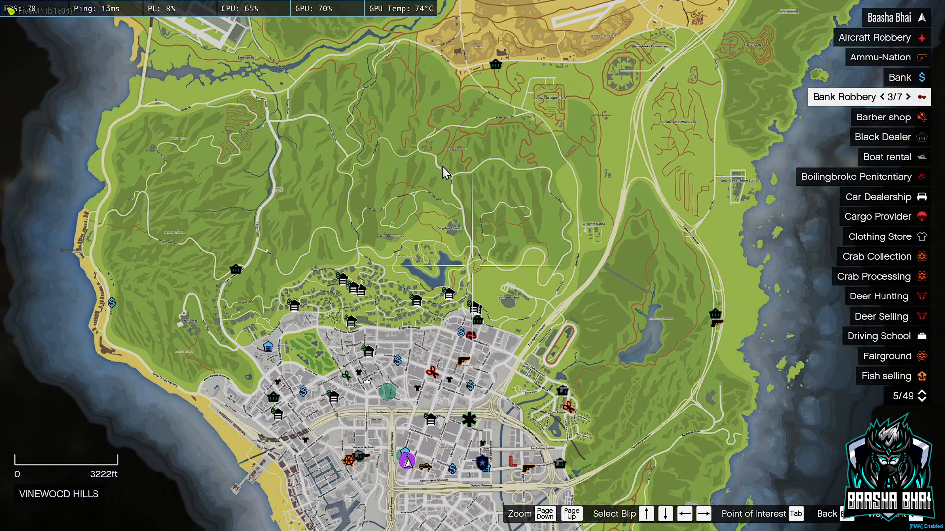
key("Up")
key("Up")
key("Page_Down")
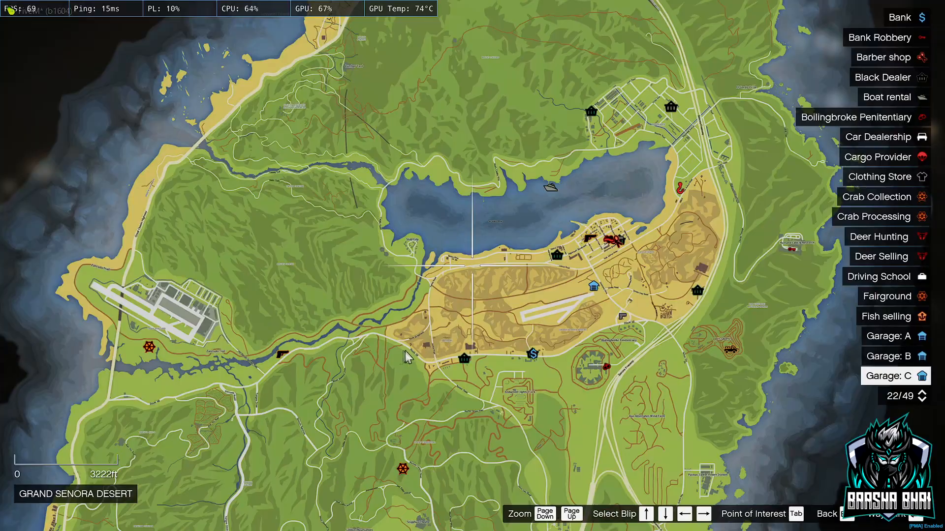
left_click_drag(413, 185, 387, 148)
key("Escape")
key("Escape")
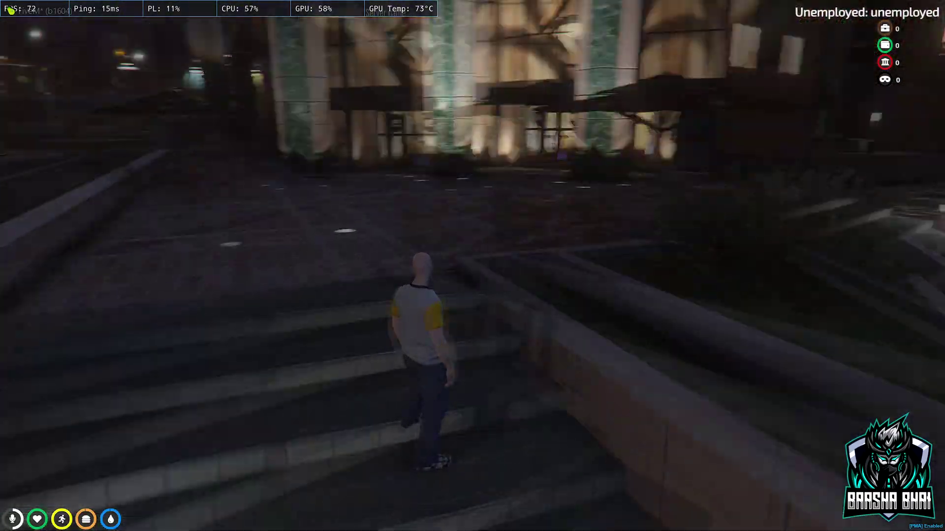
- Walk up the stairs, enable NoClip and fly over the street, construction site and rooftops
left_click_drag(472, 265, 222, 266)
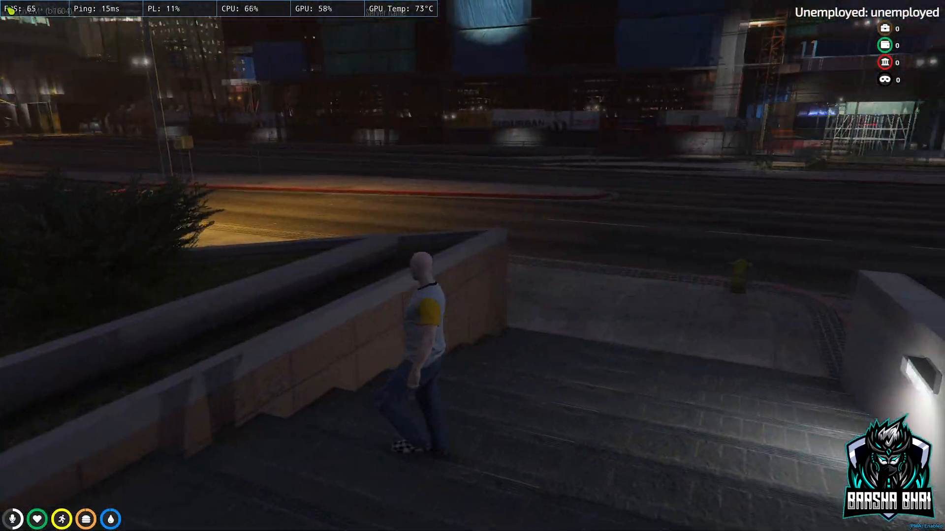
key("w")
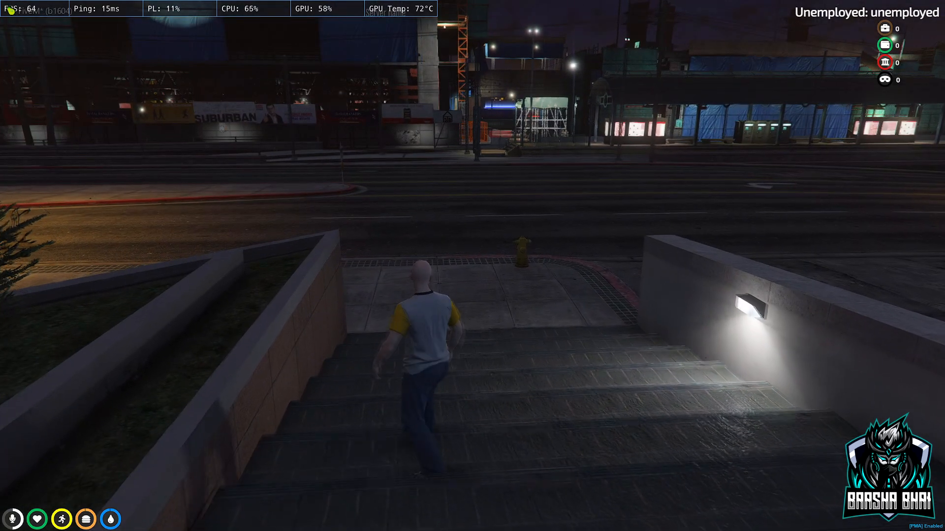
key("w")
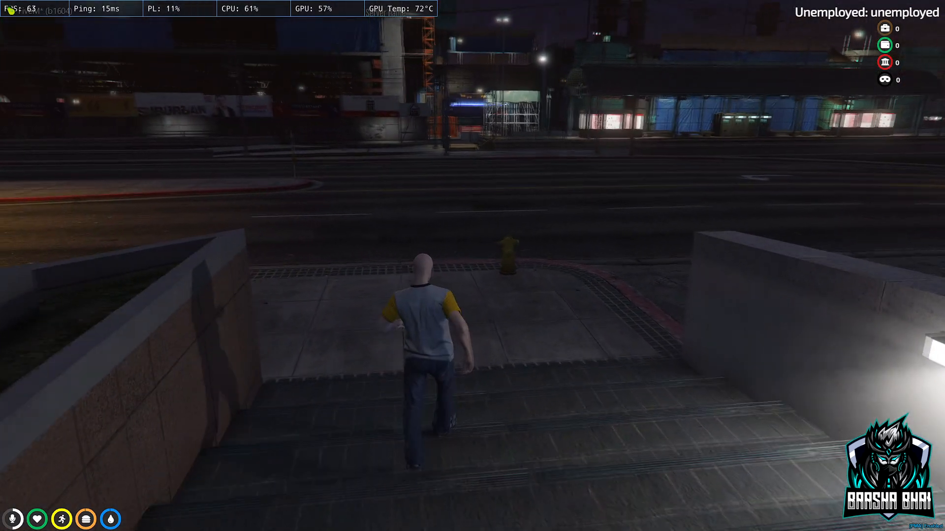
key("w")
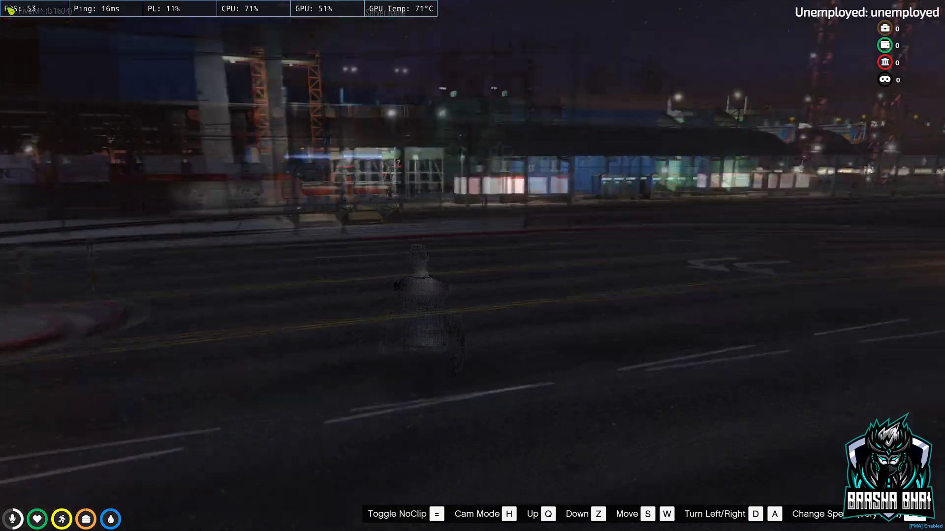
key("w")
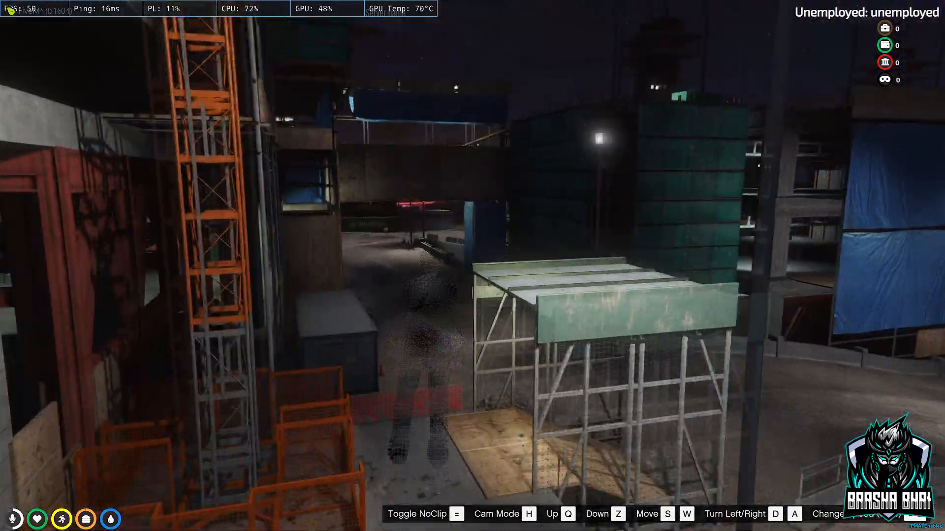
key("w")
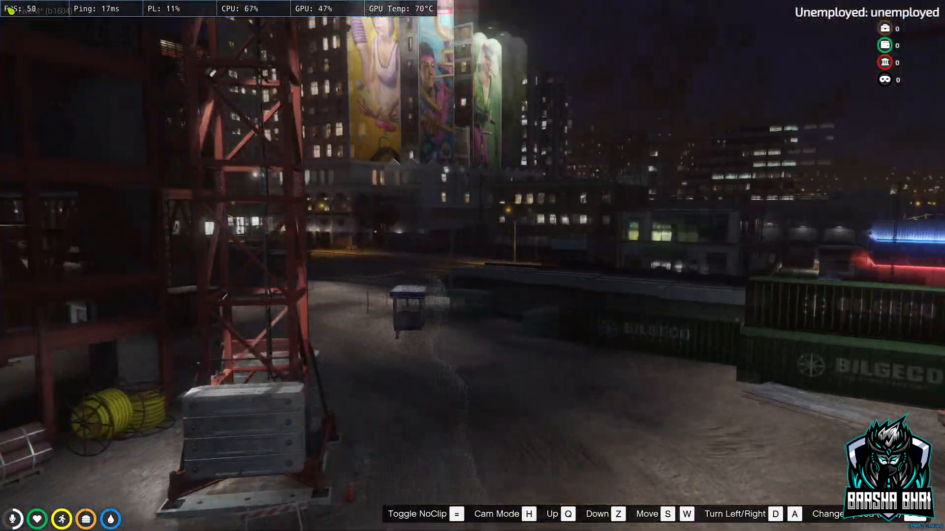
key("w")
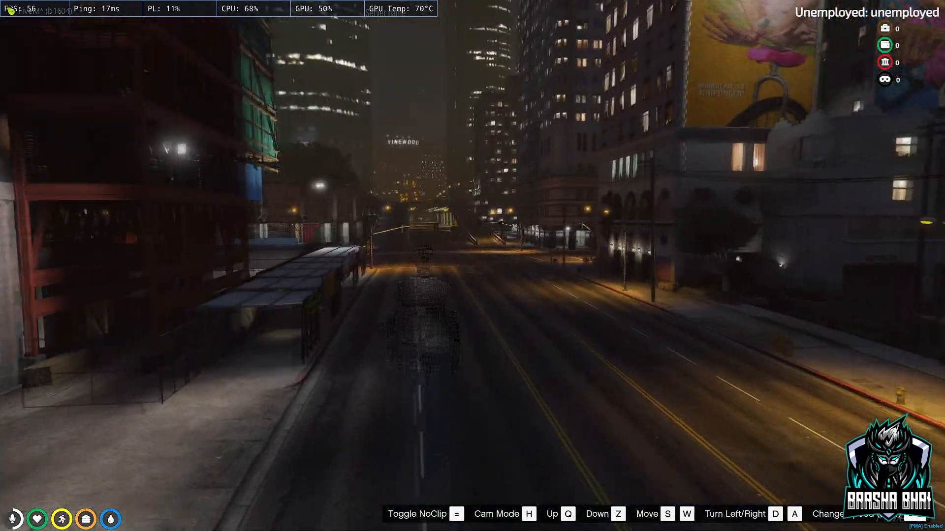
- Bring up the world map and pan it slightly over the Grand Senora Desert
key("Escape")
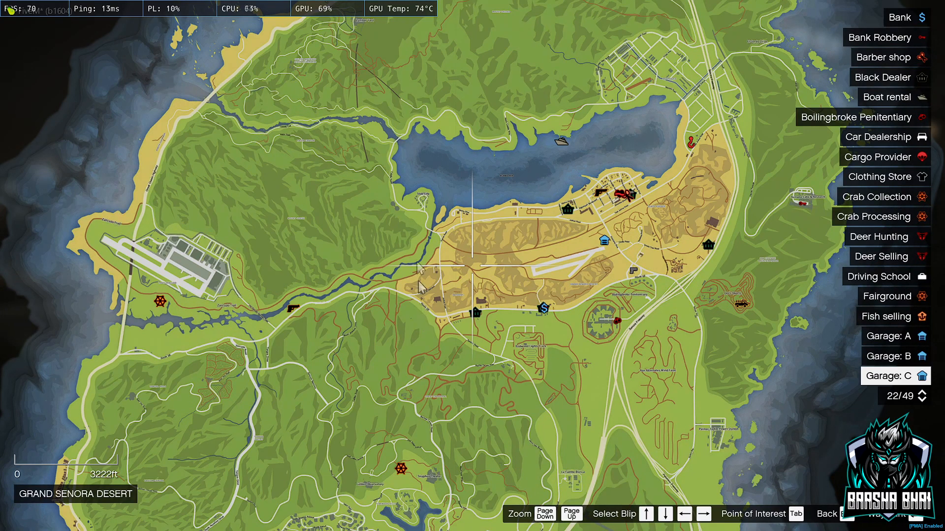
left_click_drag(414, 233, 402, 283)
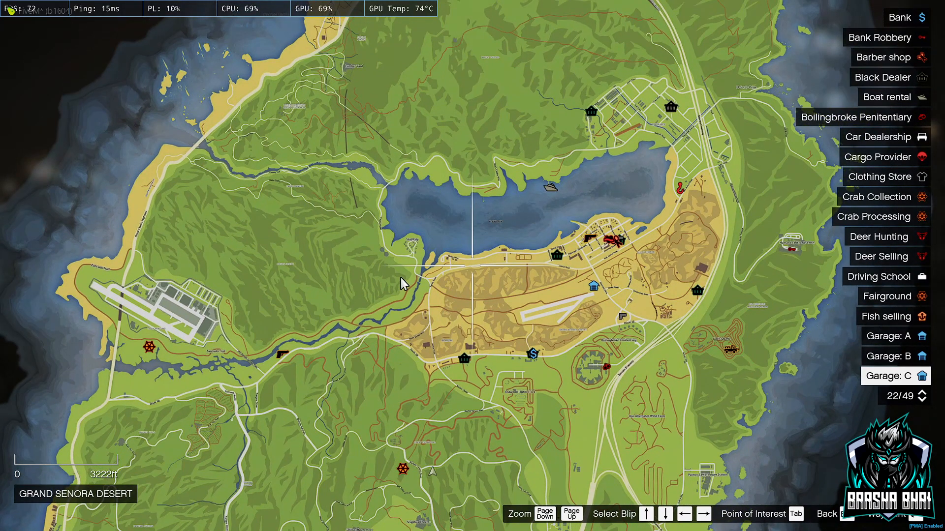